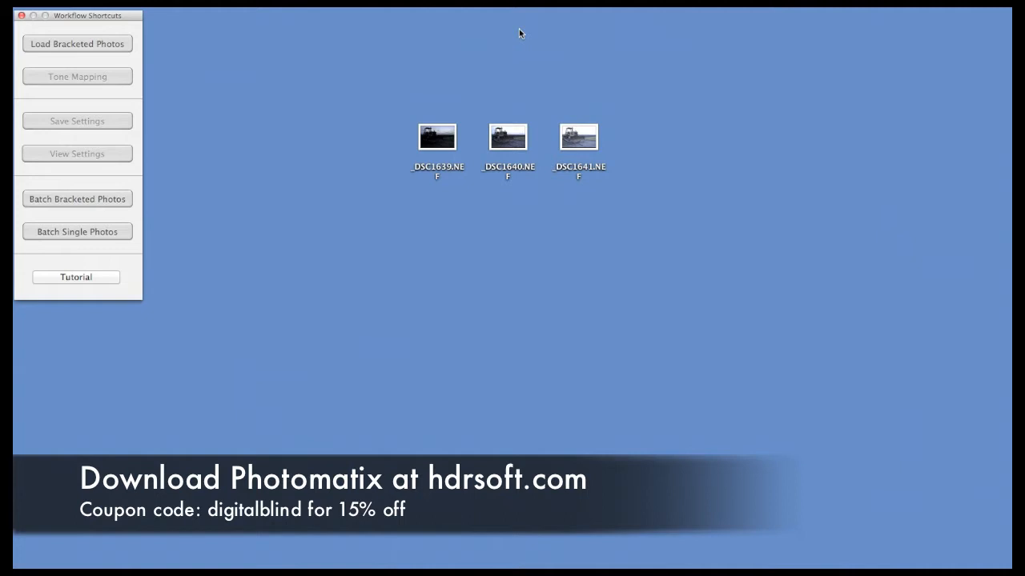
# Step: Load the bracketed photos _DSC1639.NEF, _DSC1640.NEF and _DSC1641.NEF and preprocess them with source image alignment by matching features
pyautogui.click(110, 44)
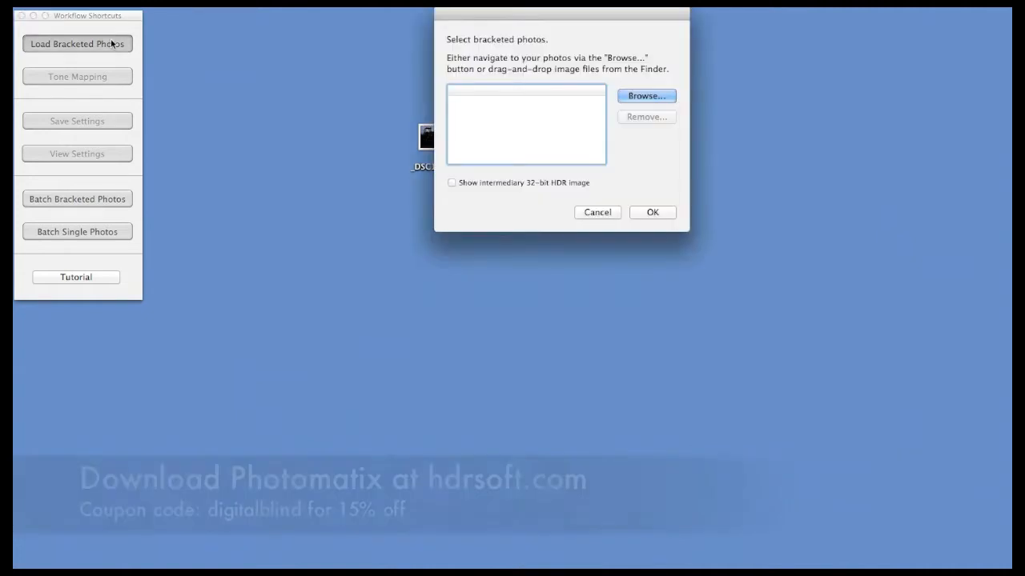
pyautogui.click(639, 100)
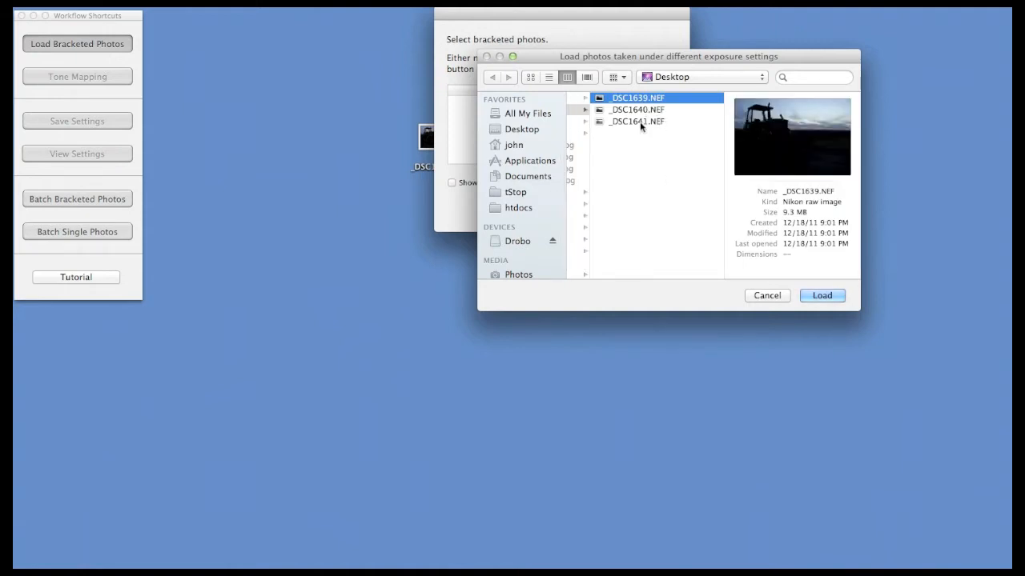
pyautogui.keyDown('shift'); pyautogui.click(642, 124); pyautogui.keyUp('shift')
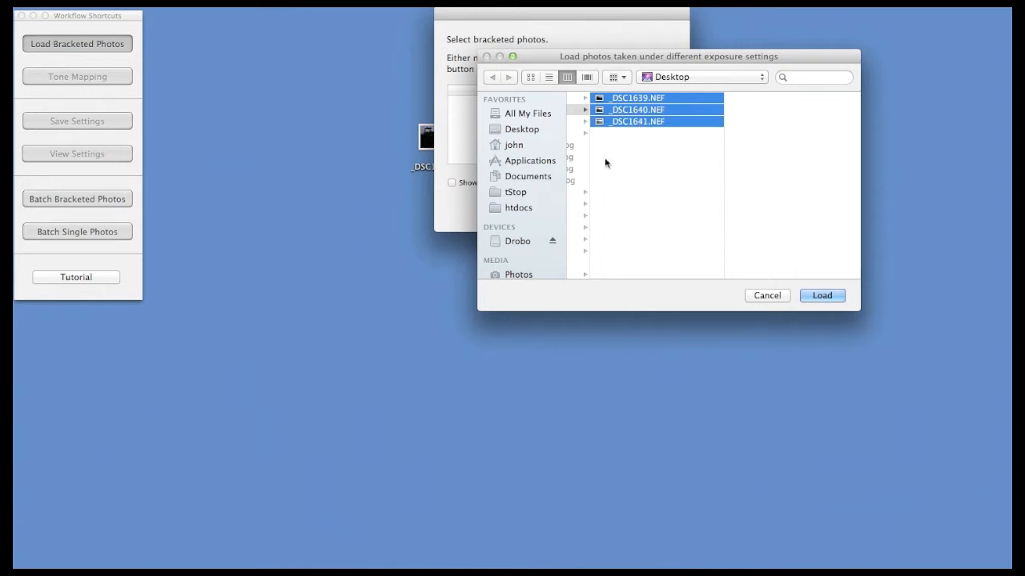
pyautogui.click(817, 297)
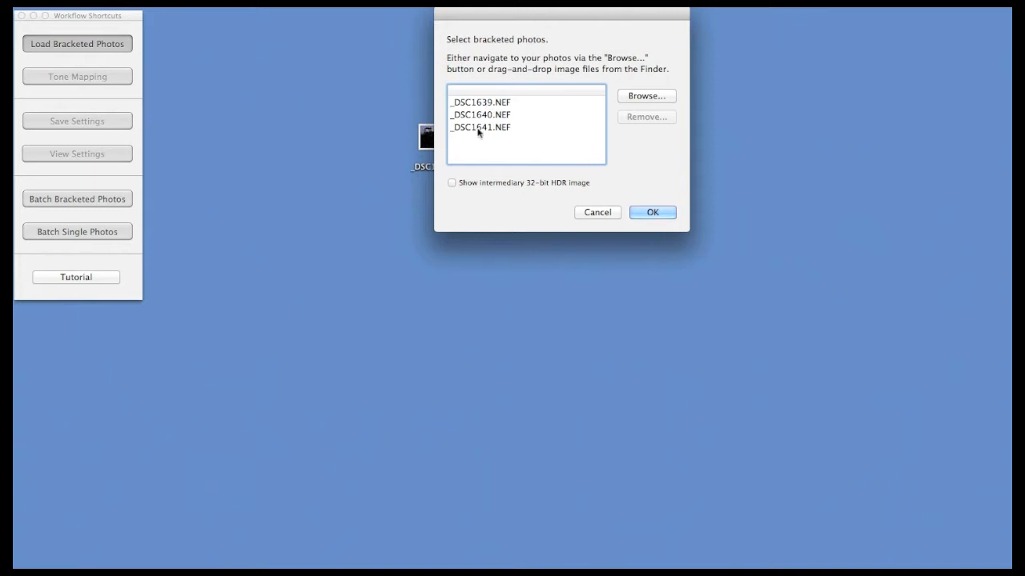
pyautogui.click(650, 213)
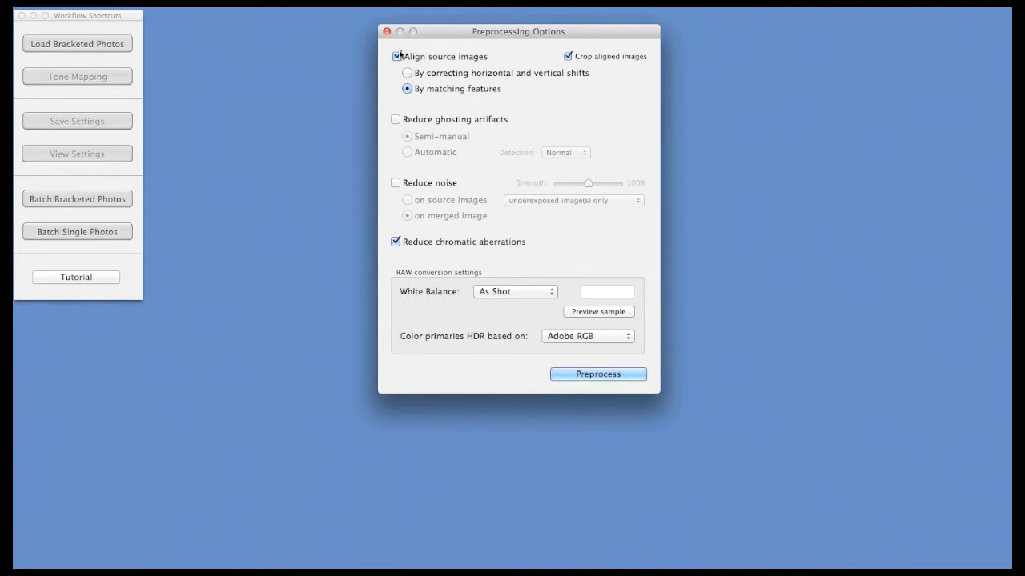
pyautogui.moveTo(472, 64)
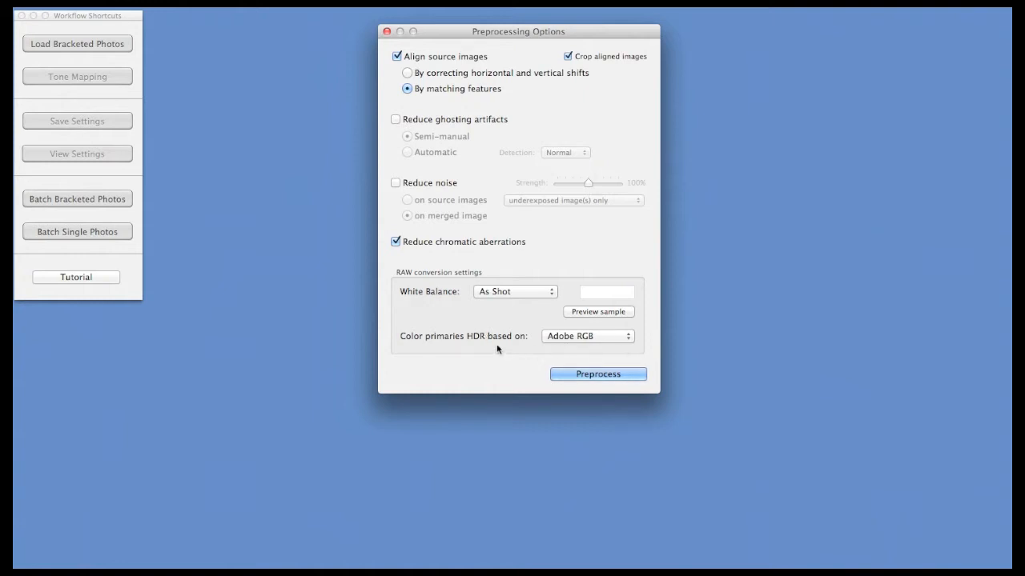
pyautogui.click(590, 376)
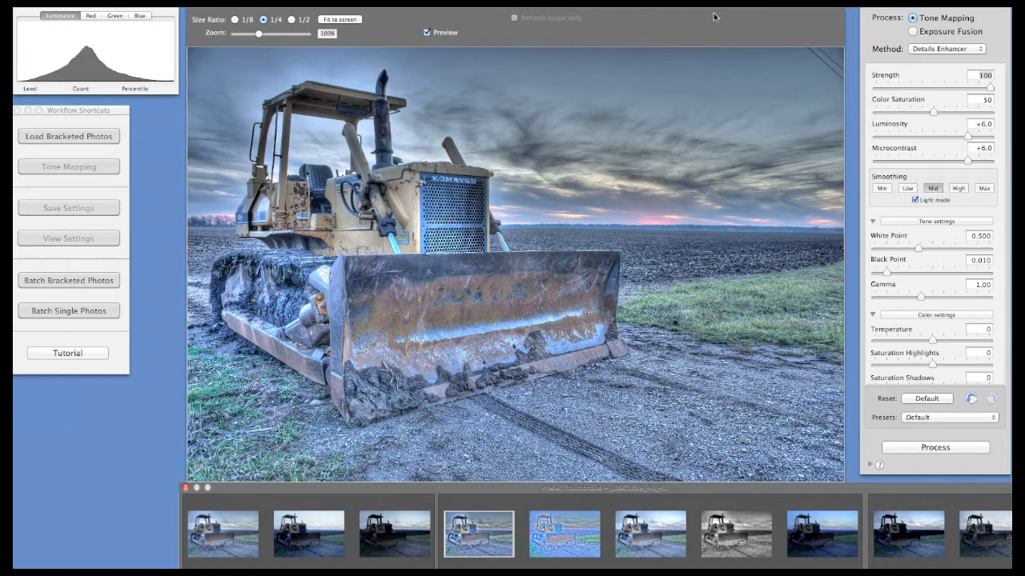
# Step: Try the black-and-white preset and the two presets before it, and return to the preset with Strength 100 and Color Saturation 50
pyautogui.click(748, 531)
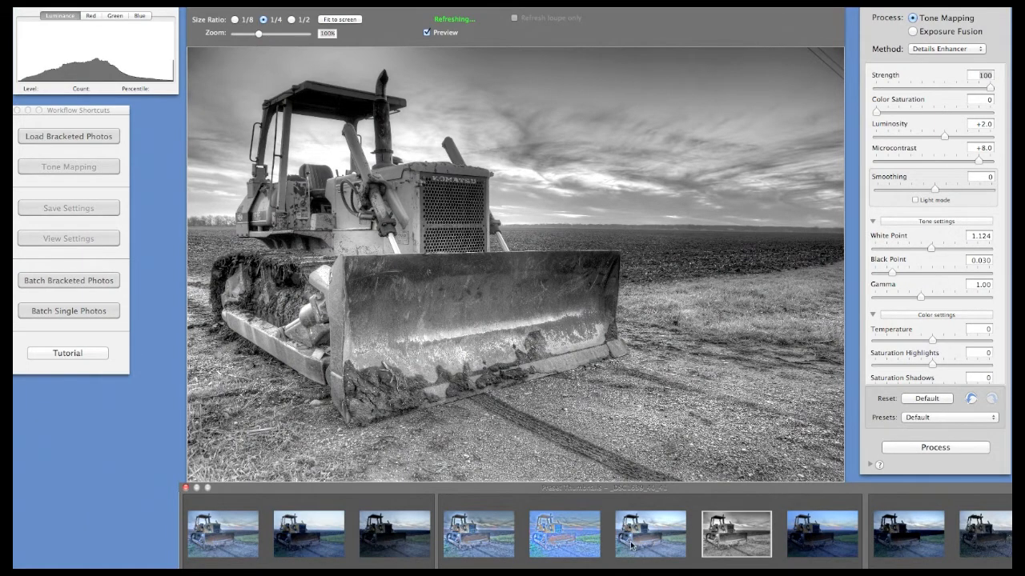
pyautogui.click(640, 545)
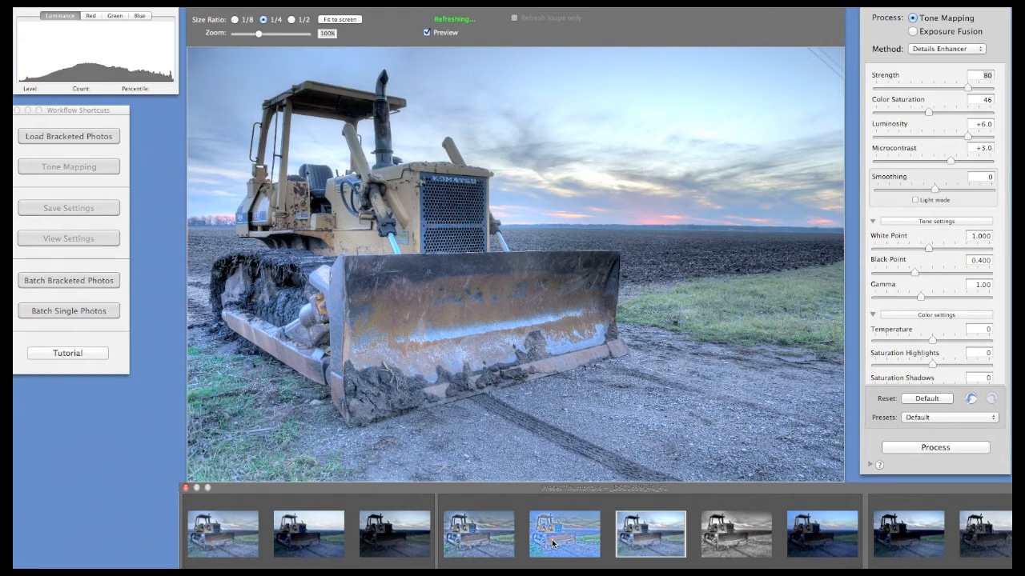
pyautogui.click(552, 543)
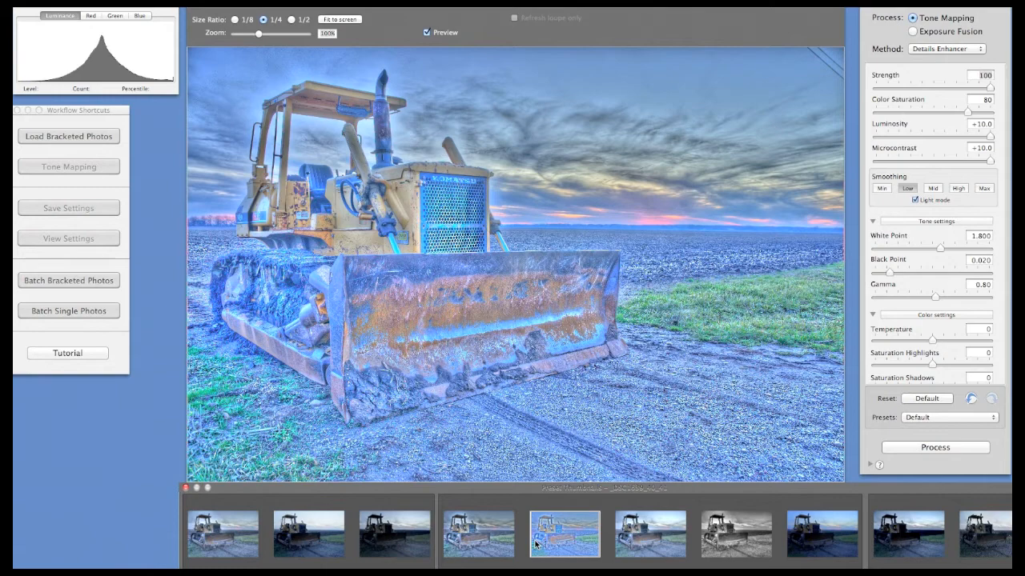
pyautogui.click(484, 544)
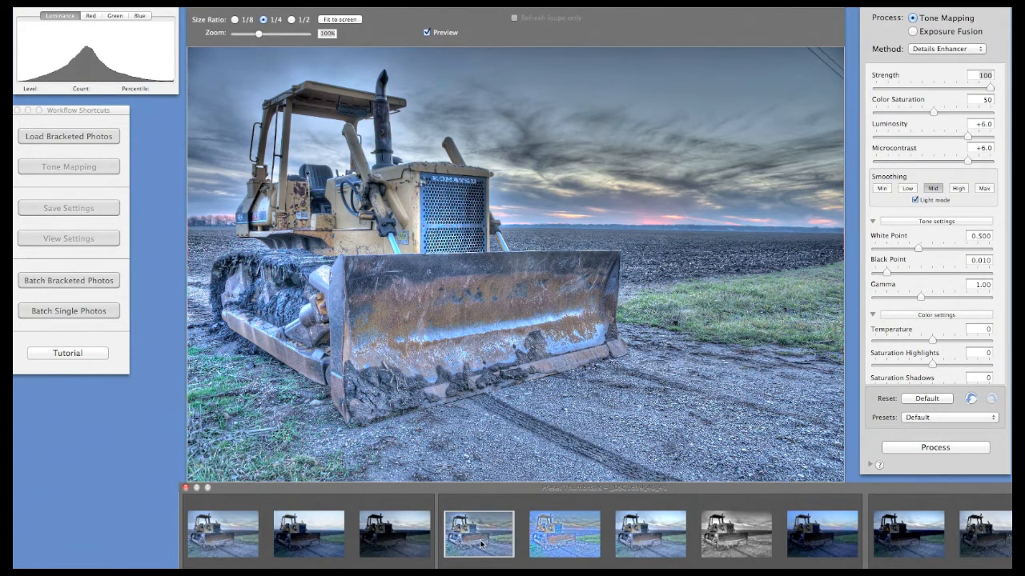
# Step: Test Strength at 0 and restore it to 100, and set Color Saturation to 100 after trying it at 0
pyautogui.click(917, 142)
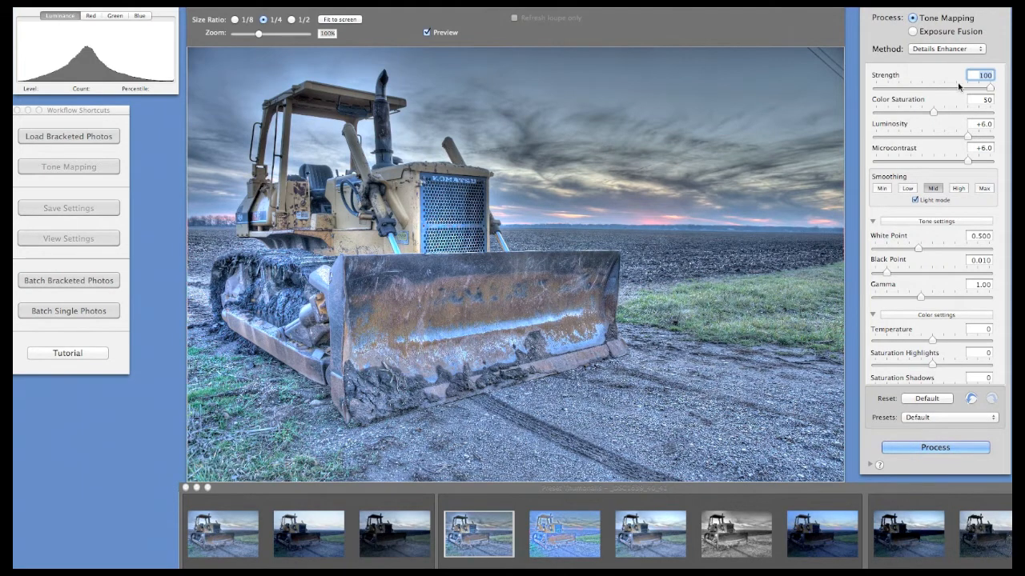
pyautogui.click(984, 75)
pyautogui.moveTo(992, 87); pyautogui.dragTo(856, 96)
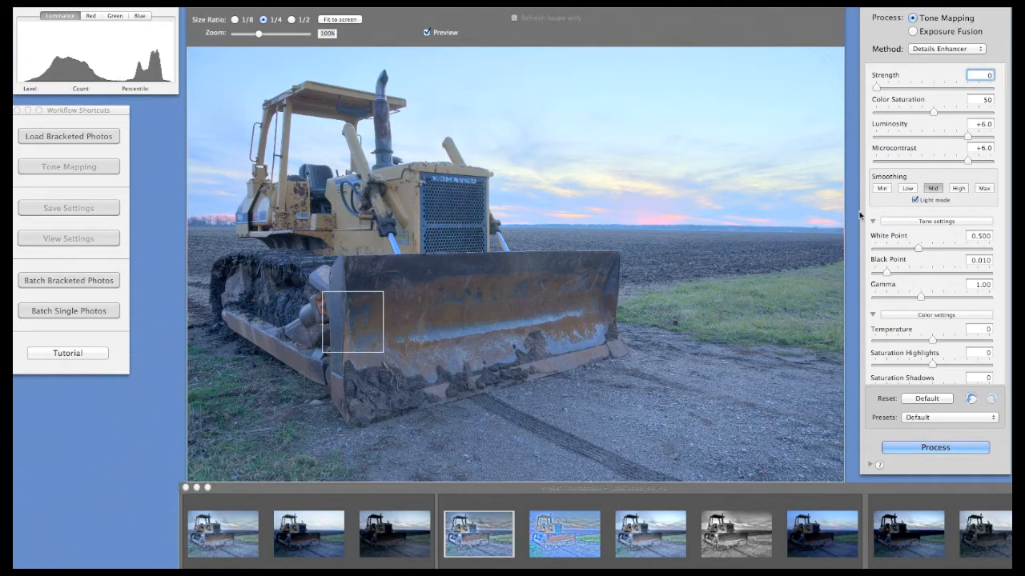
pyautogui.moveTo(876, 87); pyautogui.dragTo(991, 86)
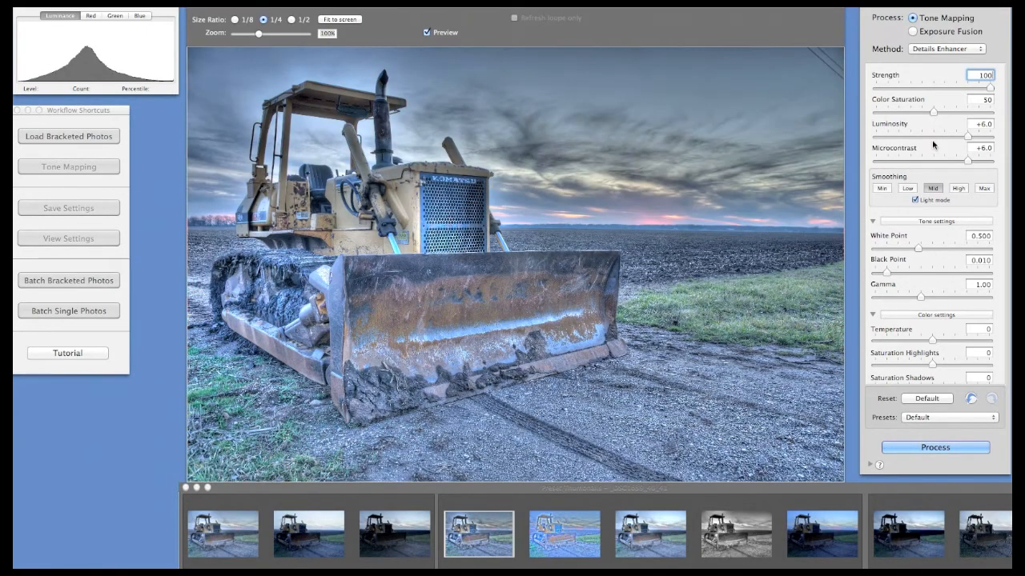
pyautogui.moveTo(934, 111); pyautogui.dragTo(833, 111)
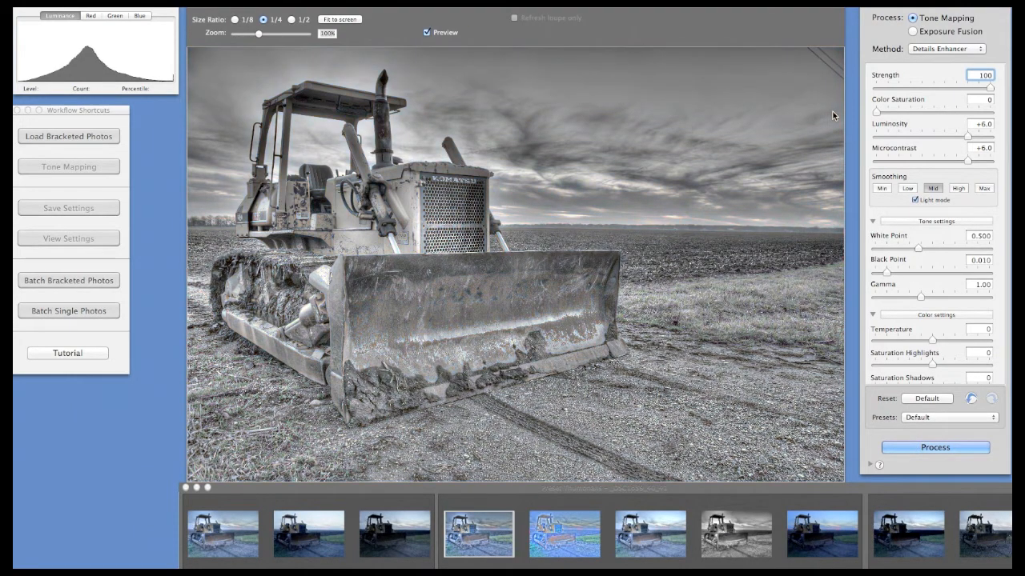
pyautogui.moveTo(878, 114); pyautogui.dragTo(994, 113)
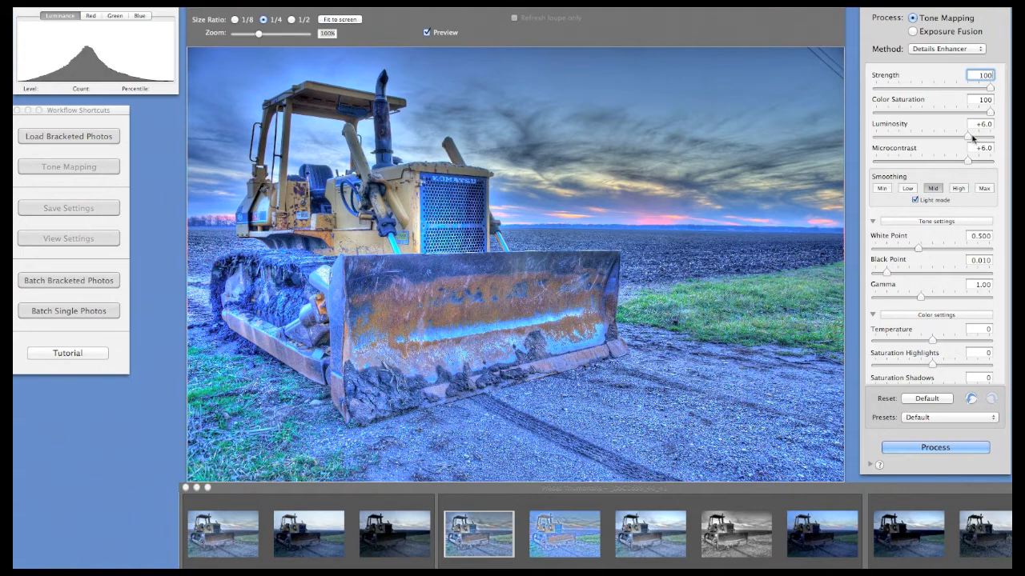
# Step: Set Luminosity to +10.0 and Microcontrast to +3.0, trying each one at -10.0 first
pyautogui.moveTo(969, 139); pyautogui.dragTo(853, 138)
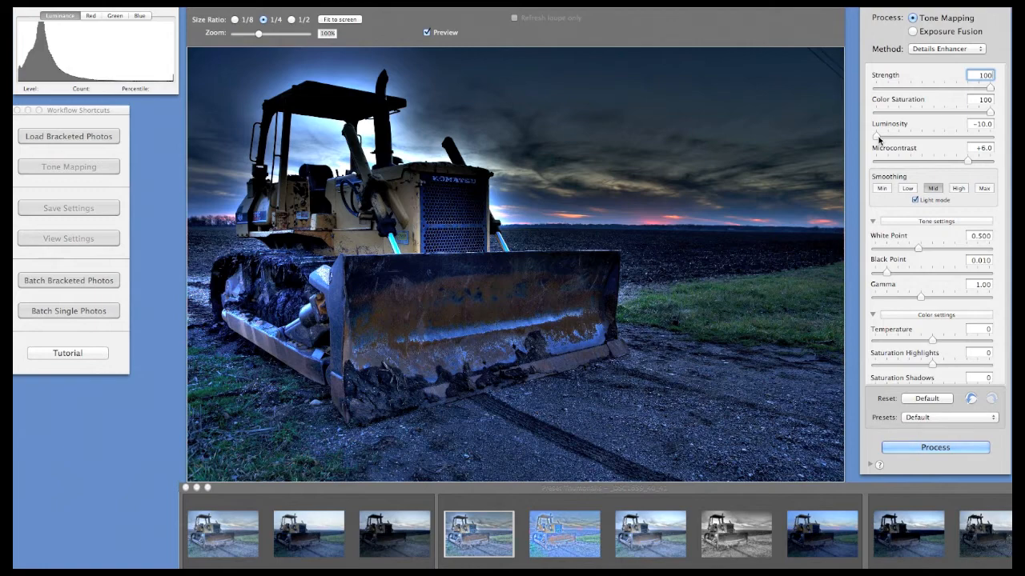
pyautogui.moveTo(878, 139); pyautogui.dragTo(1003, 141)
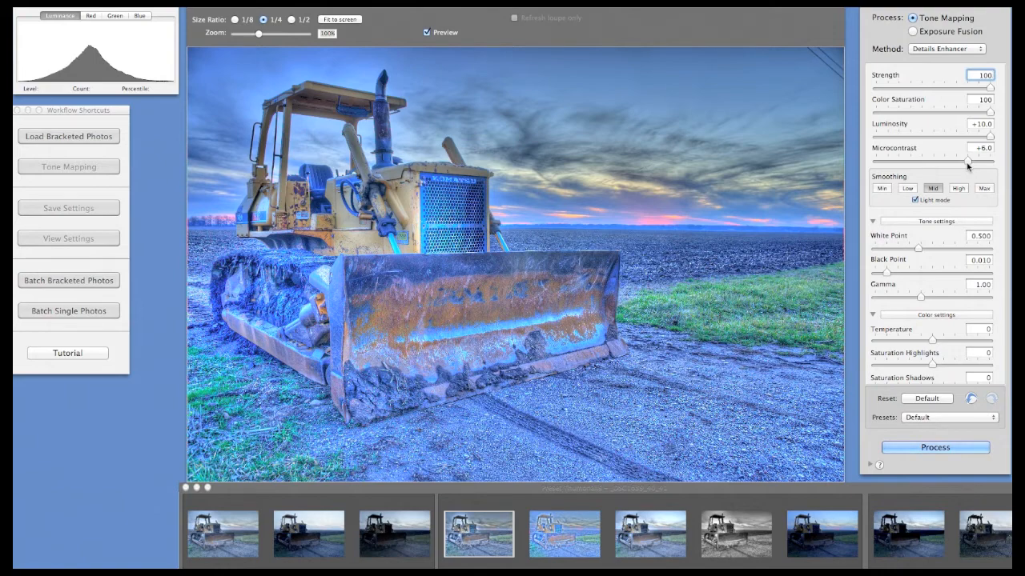
pyautogui.moveTo(967, 161); pyautogui.dragTo(824, 163)
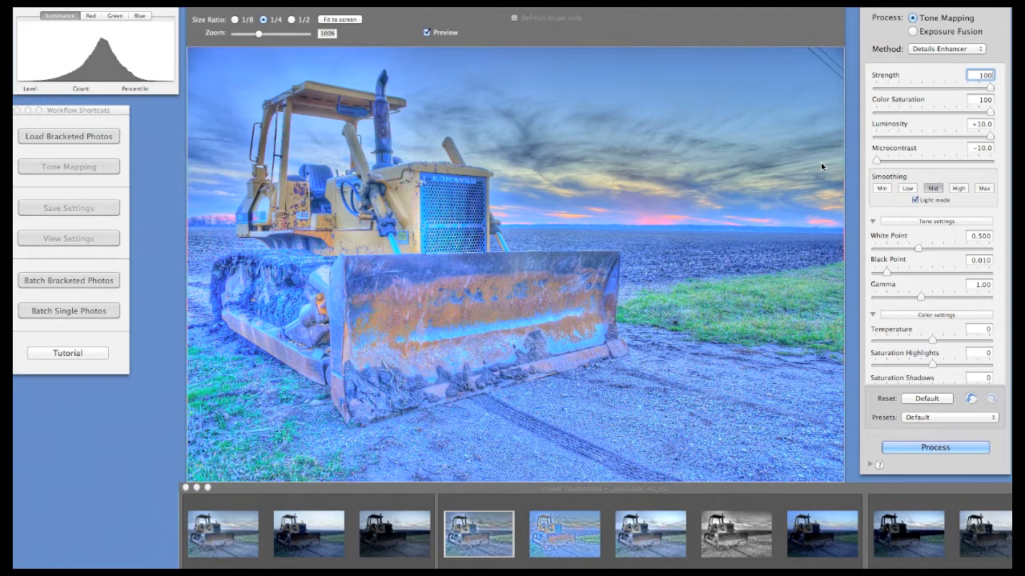
pyautogui.moveTo(876, 161); pyautogui.dragTo(950, 162)
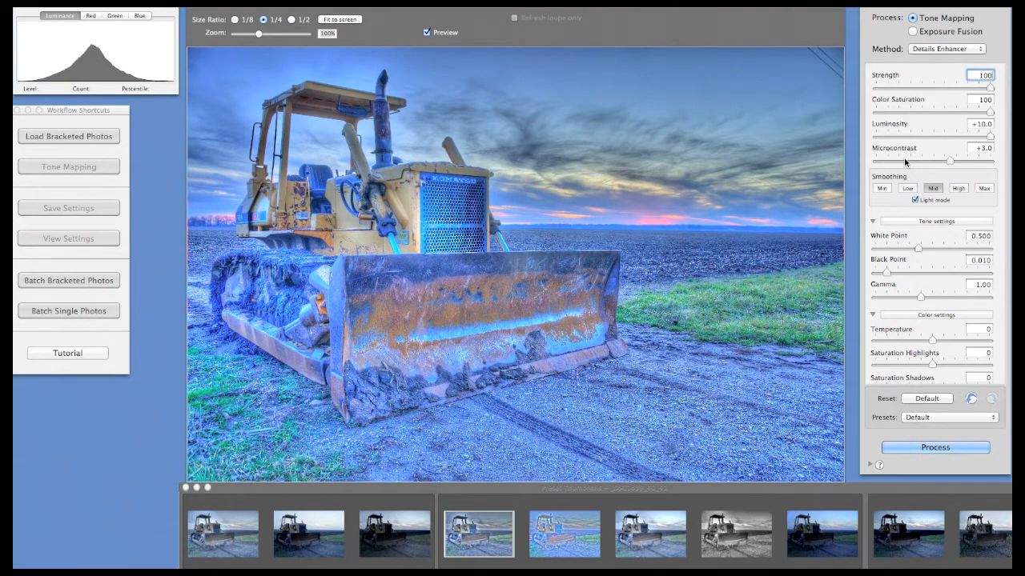
# Step: Compare smoothing with Light mode off and on, and try its Min and Max levels
pyautogui.click(916, 200)
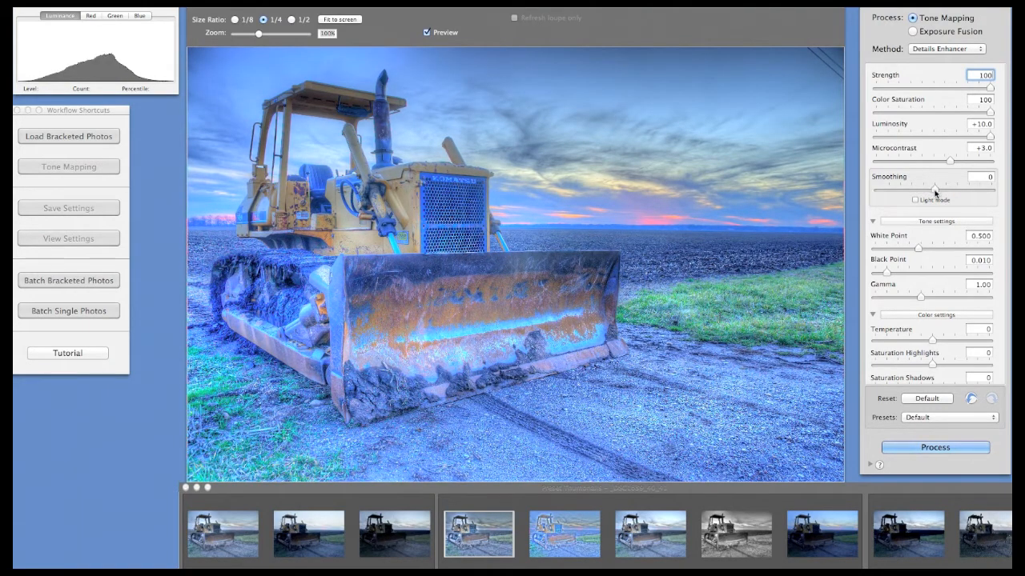
pyautogui.click(916, 200)
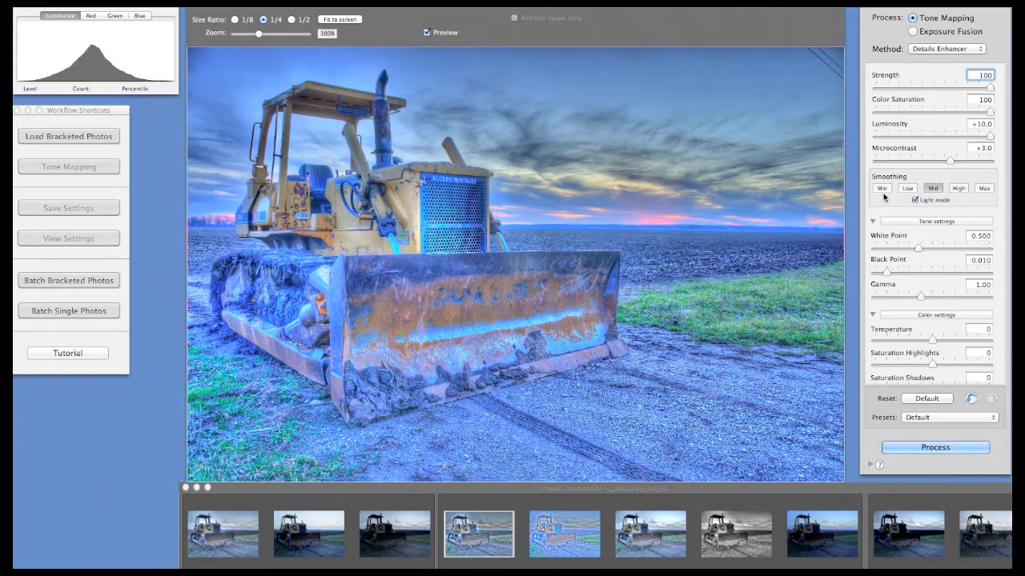
pyautogui.click(885, 189)
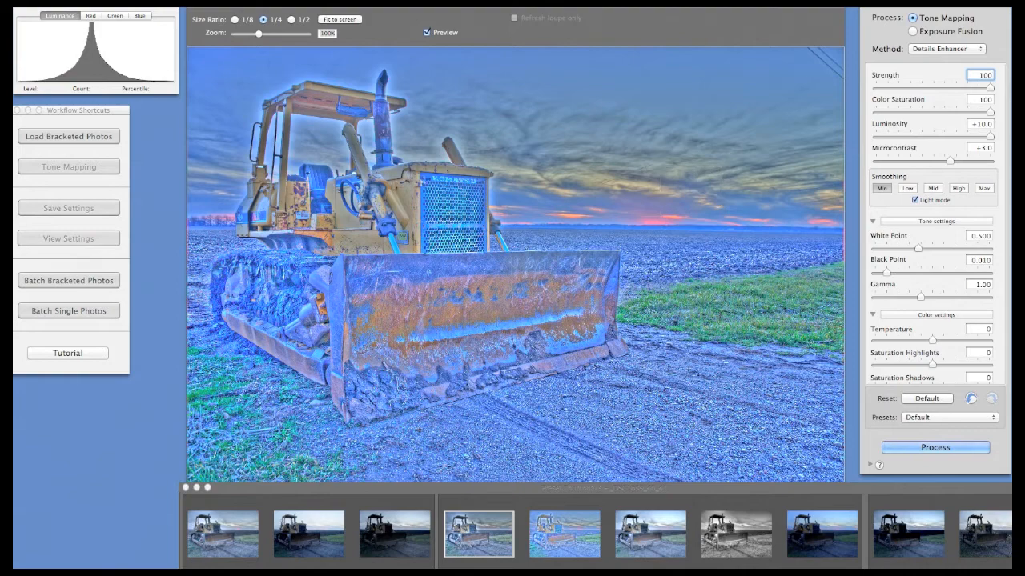
pyautogui.click(984, 189)
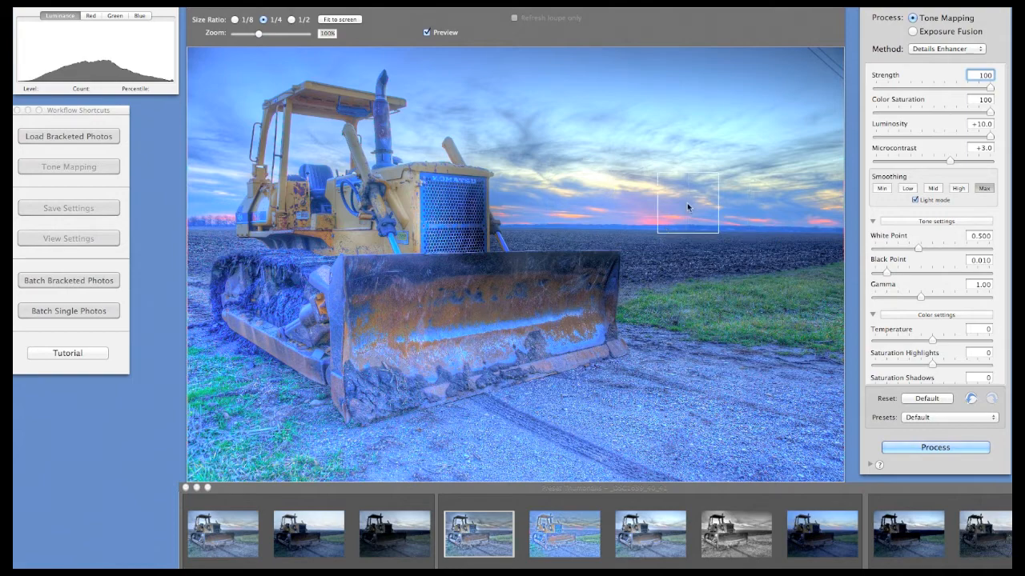
# Step: Turn off Light mode and set Smoothing to +4.1 after trying both extremes, -10.0 and +10.0
pyautogui.click(916, 200)
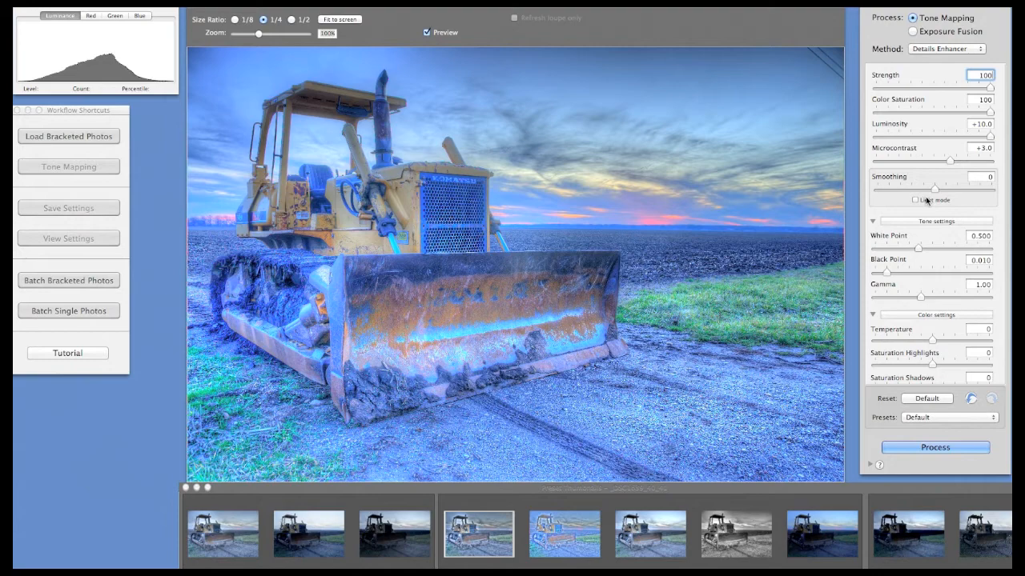
pyautogui.moveTo(935, 190); pyautogui.dragTo(858, 192)
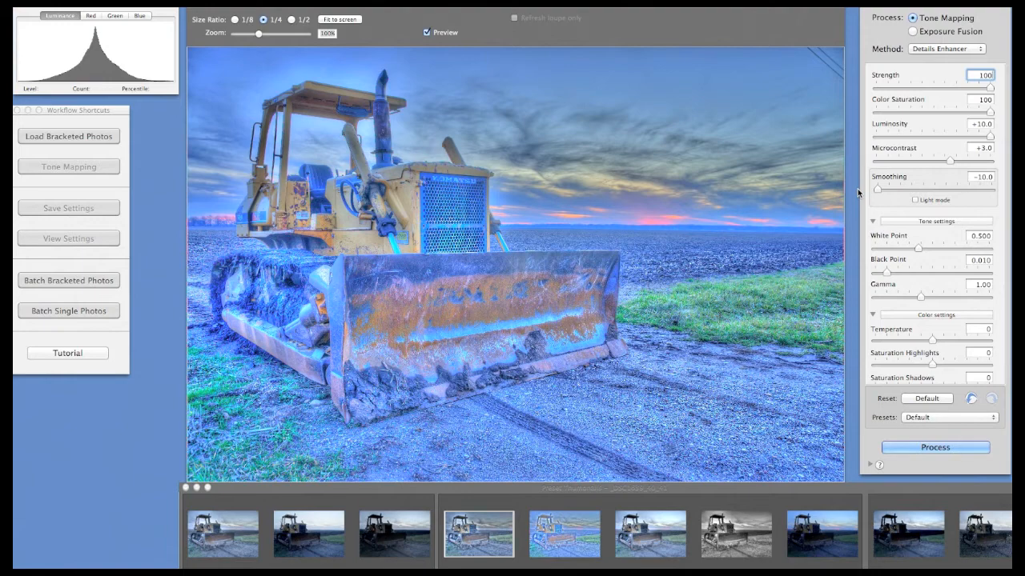
pyautogui.moveTo(877, 191); pyautogui.dragTo(991, 190)
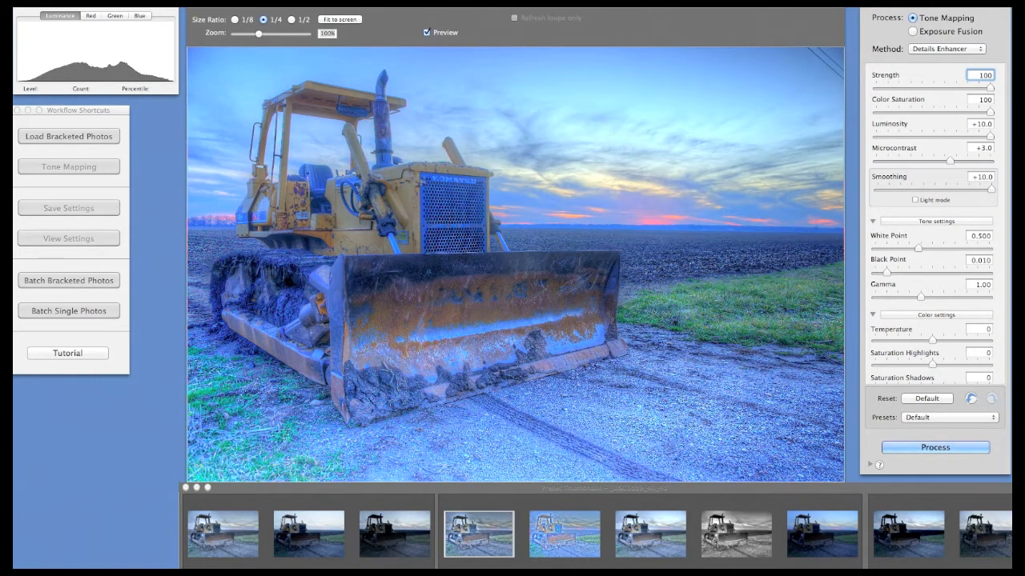
pyautogui.moveTo(991, 190); pyautogui.dragTo(955, 188)
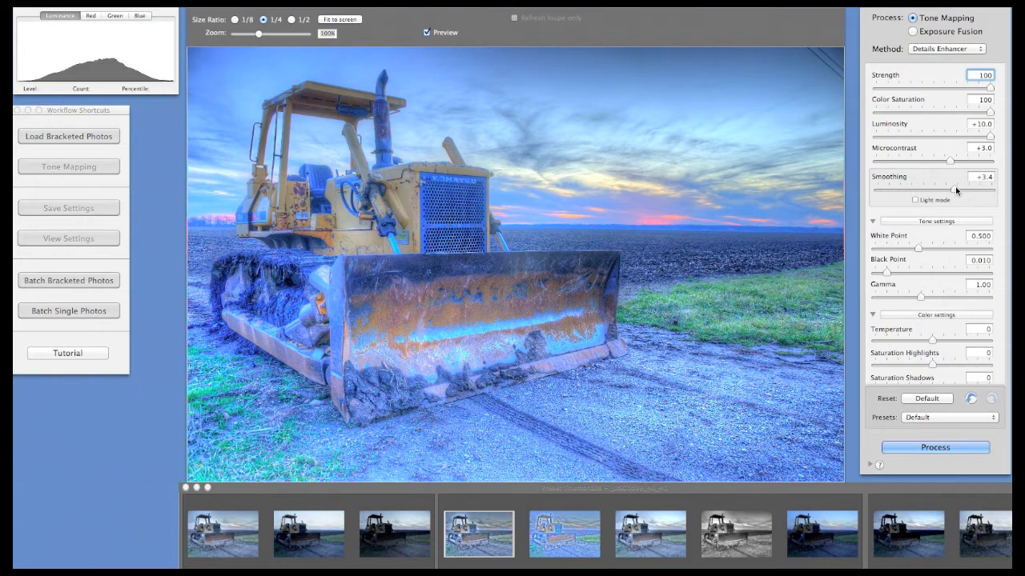
pyautogui.moveTo(955, 189); pyautogui.dragTo(957, 190)
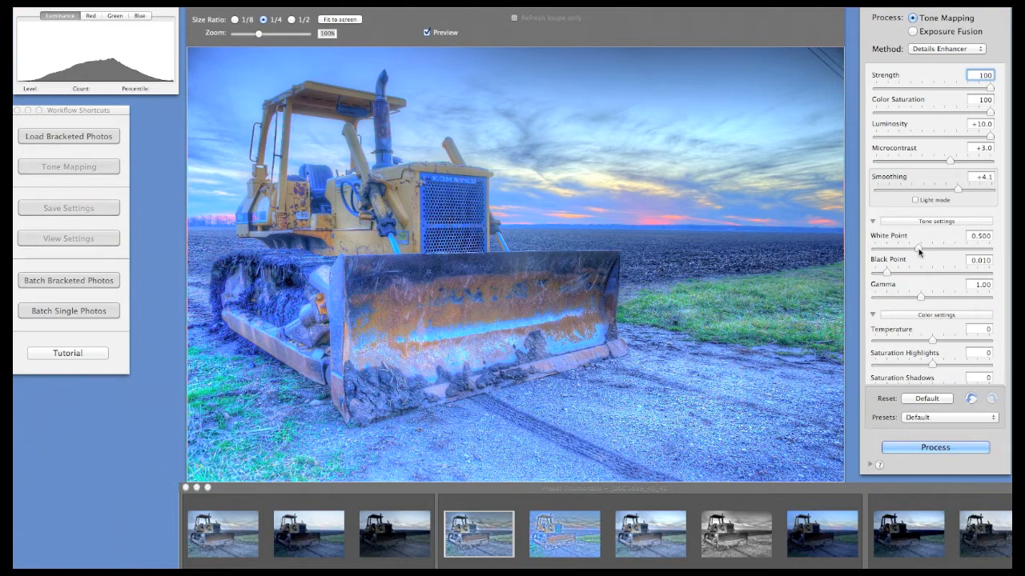
# Step: Try the White Point at 10.00 and 0.000, and set it to 4.490
pyautogui.moveTo(918, 248); pyautogui.dragTo(989, 249)
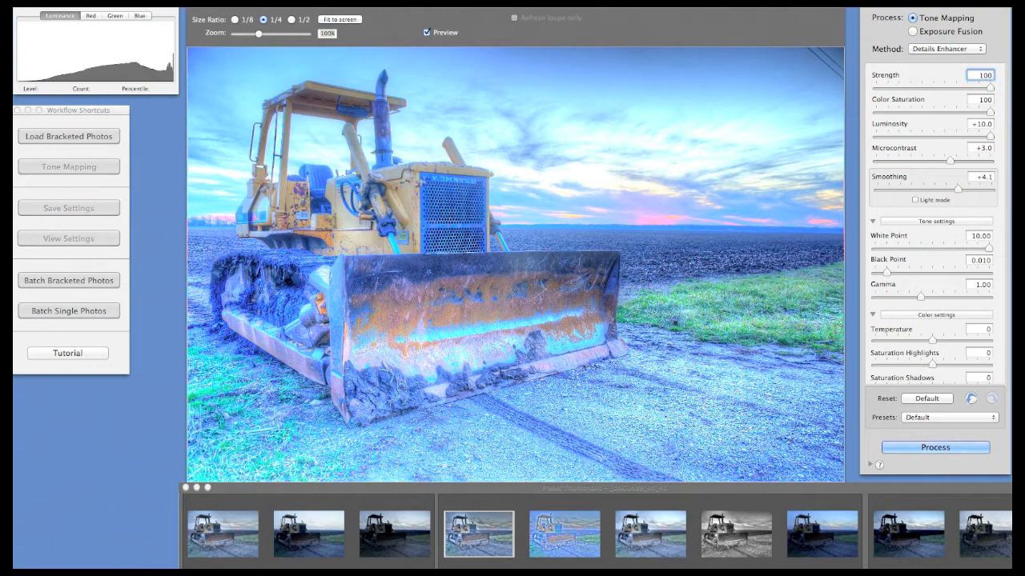
pyautogui.moveTo(987, 248); pyautogui.dragTo(865, 255)
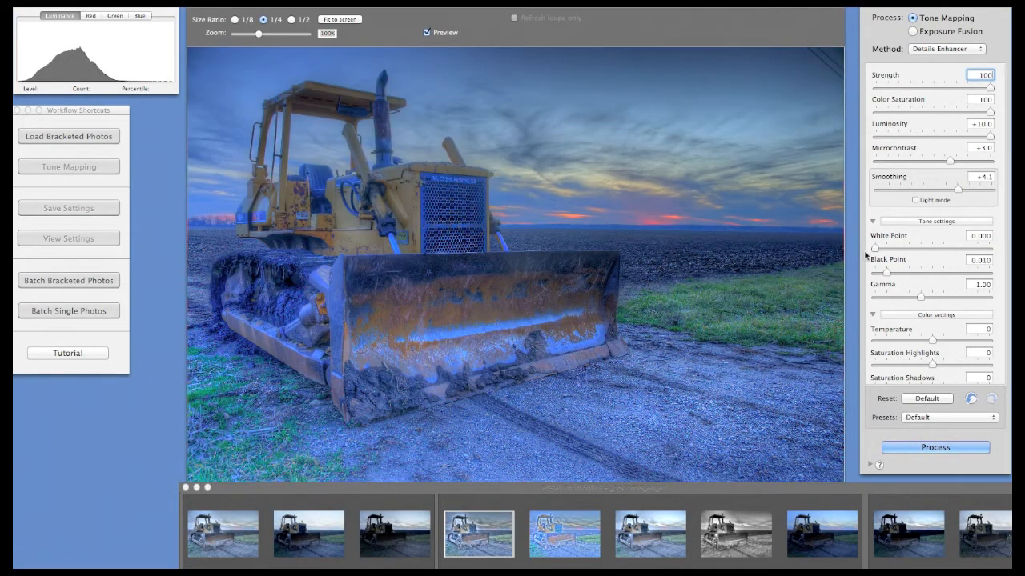
pyautogui.moveTo(876, 254); pyautogui.dragTo(966, 254)
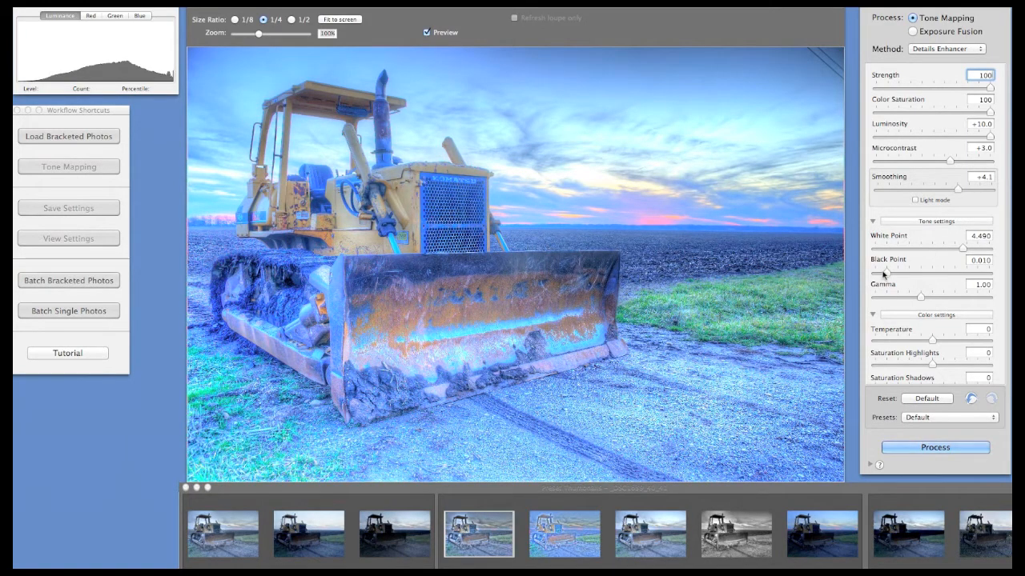
# Step: Try the Black Point at 0.000 and 10.00, and set it to 0.003
pyautogui.moveTo(884, 273); pyautogui.dragTo(857, 274)
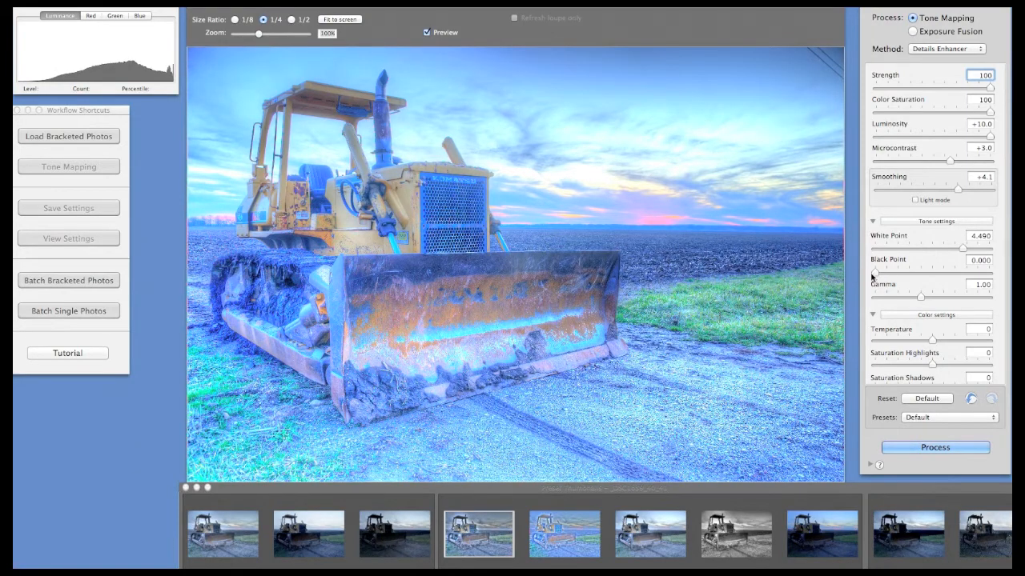
pyautogui.moveTo(874, 273); pyautogui.dragTo(1000, 278)
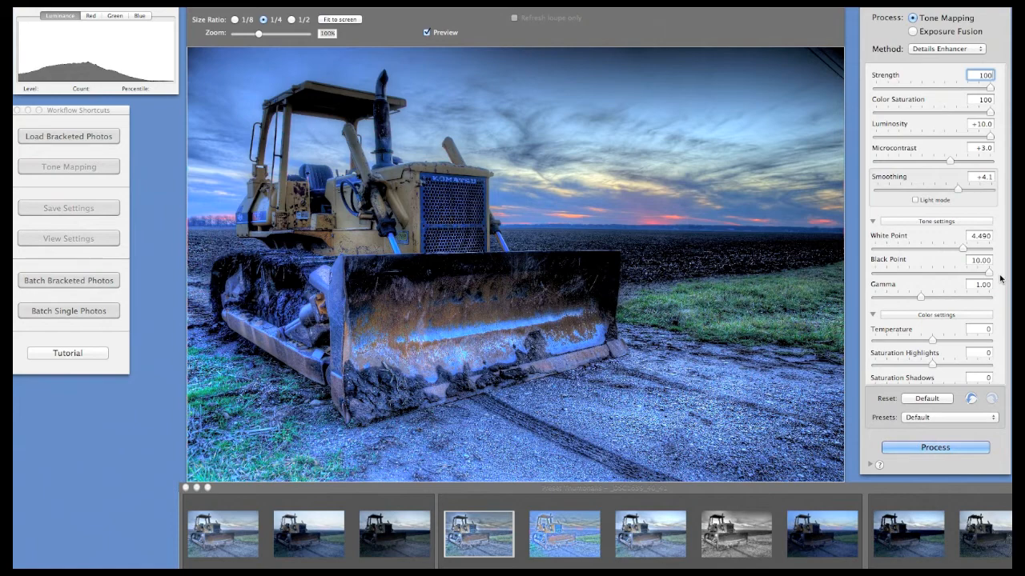
pyautogui.moveTo(990, 273); pyautogui.dragTo(885, 279)
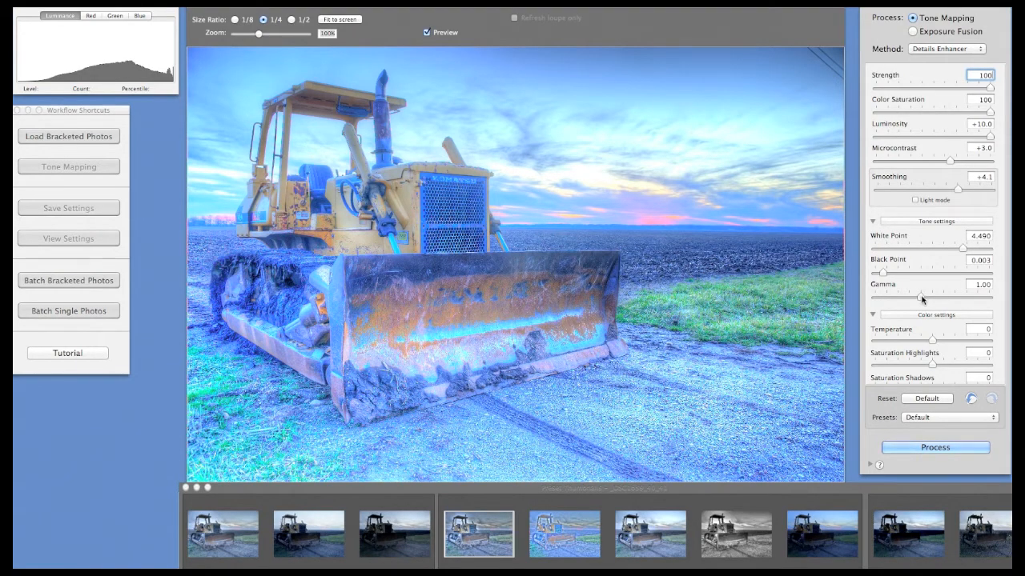
# Step: Try Gamma at 2.00 and Luminosity at -10.0, returning them to 1.00 and +10.0
pyautogui.moveTo(921, 297); pyautogui.dragTo(854, 300)
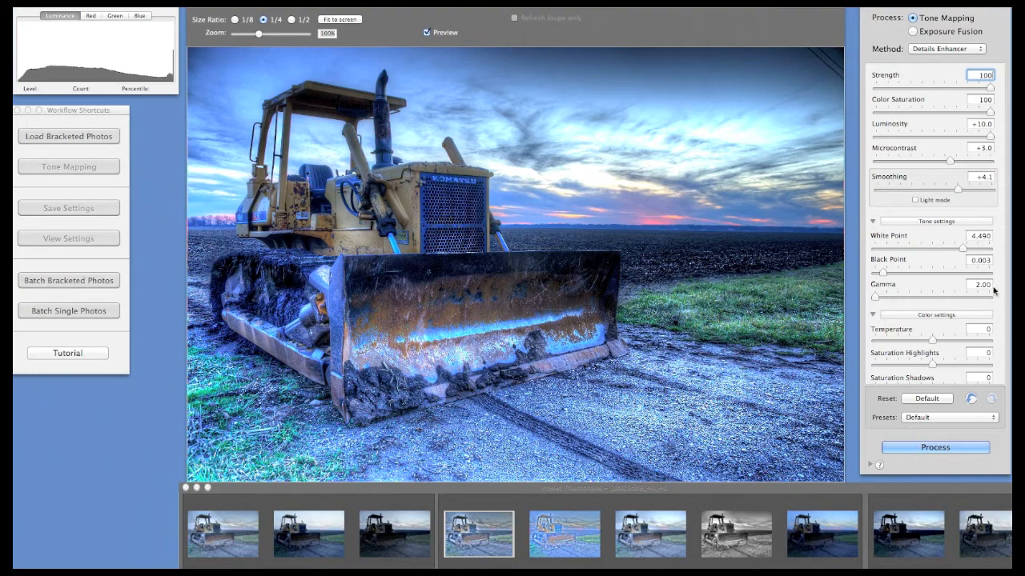
pyautogui.moveTo(992, 285); pyautogui.dragTo(972, 284)
pyautogui.write('1.0')
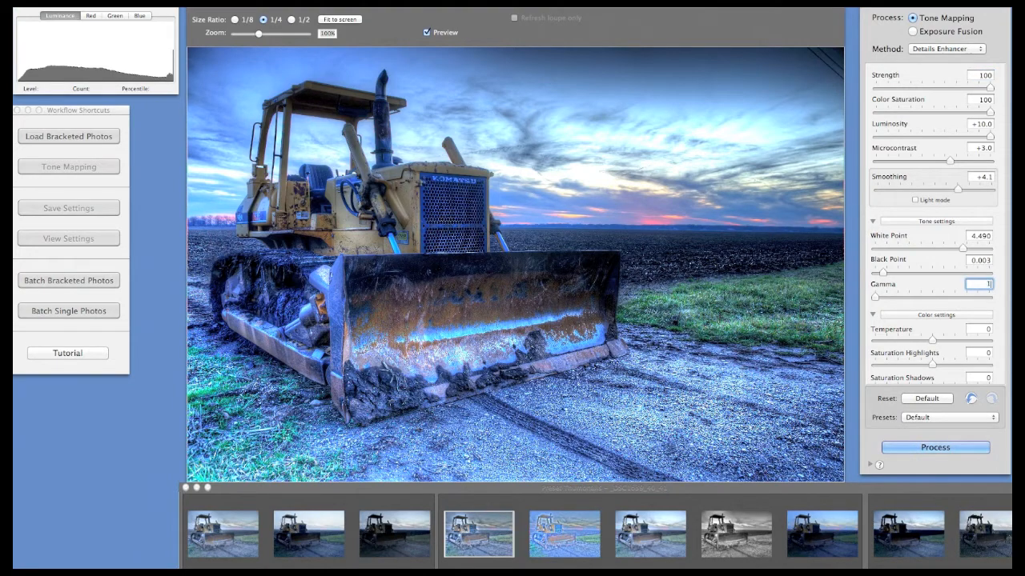
pyautogui.click(979, 263)
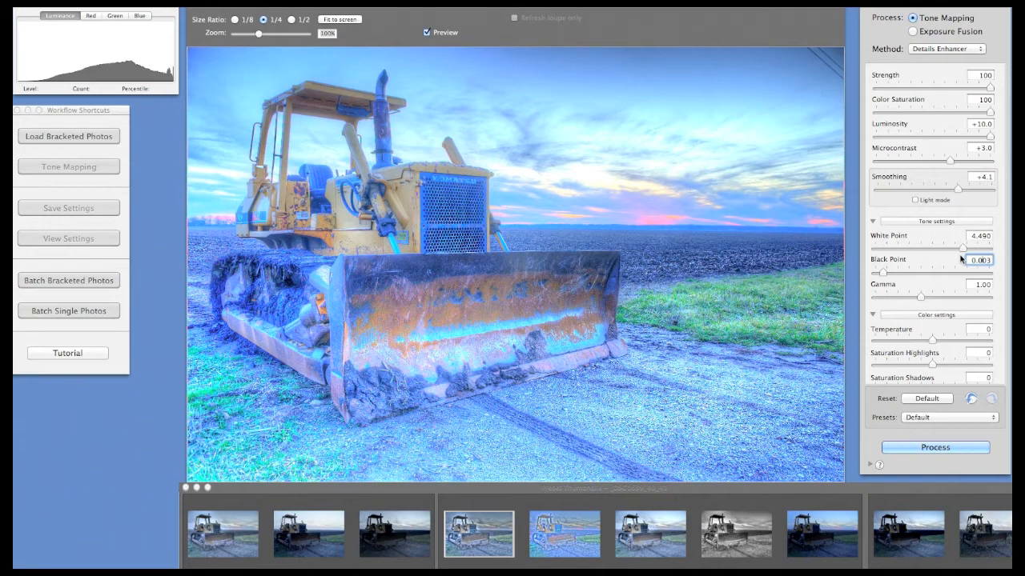
pyautogui.scroll(-3, 962, 259)
pyautogui.scroll(3, 965, 258)
pyautogui.moveTo(996, 142); pyautogui.dragTo(870, 142)
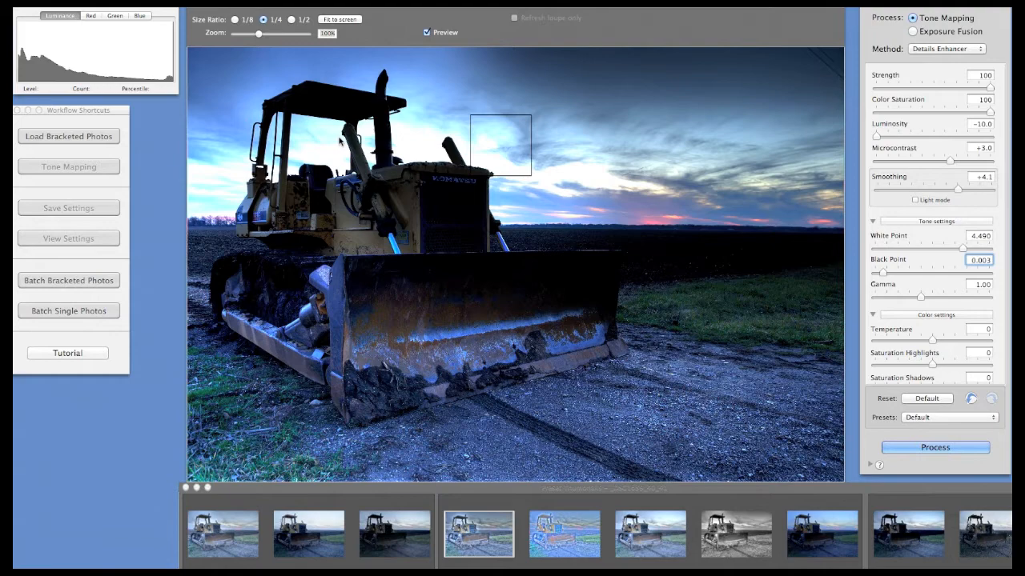
pyautogui.moveTo(877, 137); pyautogui.dragTo(995, 144)
# Step: Set Gamma to 1.41 after trying both extremes, 2.00 and 0.35
pyautogui.moveTo(920, 297); pyautogui.dragTo(866, 303)
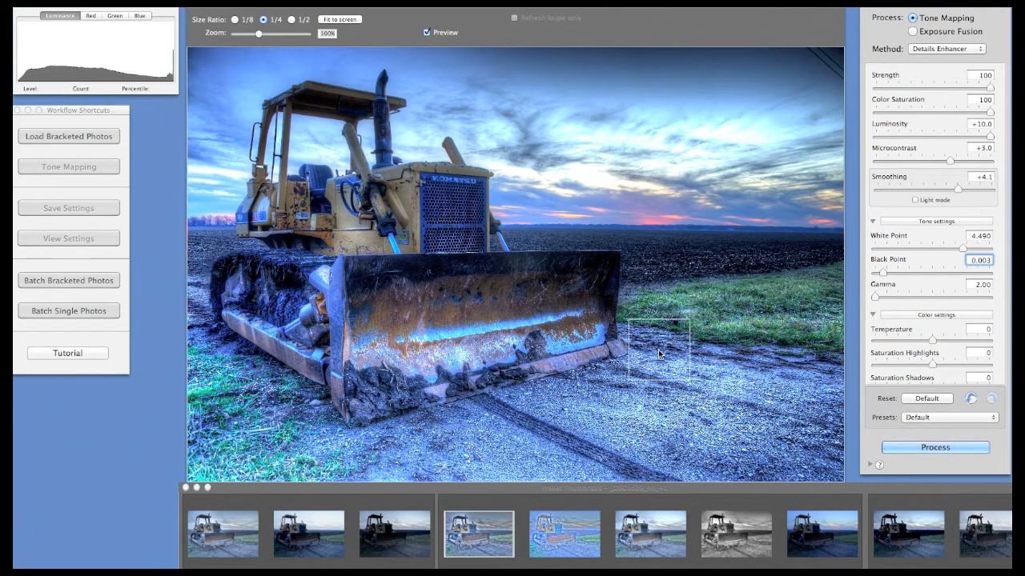
pyautogui.moveTo(875, 297); pyautogui.dragTo(1000, 312)
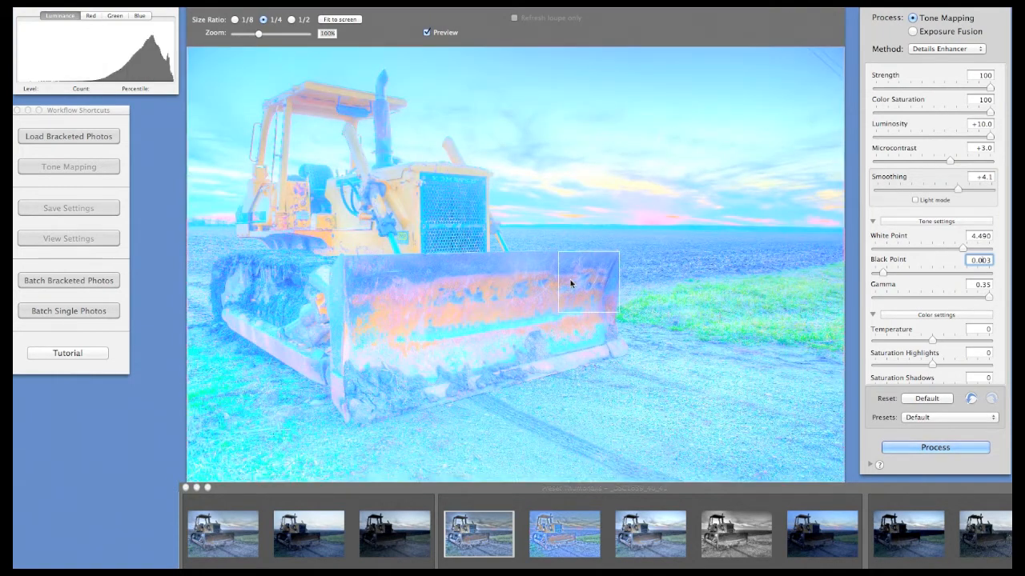
pyautogui.moveTo(991, 297); pyautogui.dragTo(897, 299)
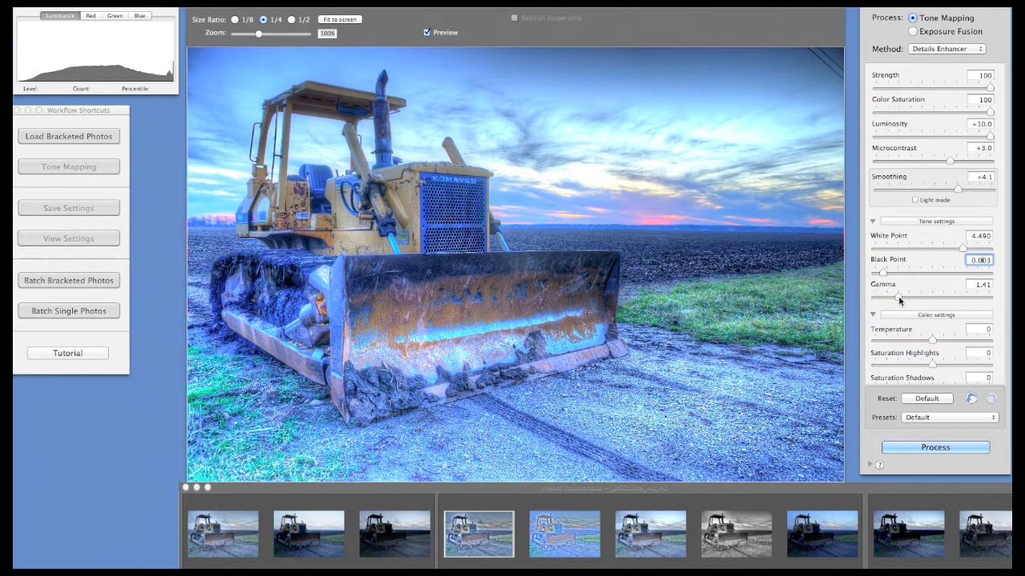
# Step: Try the color Temperature at +10.0, -10.0 and 0, and set it to +3.5
pyautogui.scroll(-5, 1005, 250)
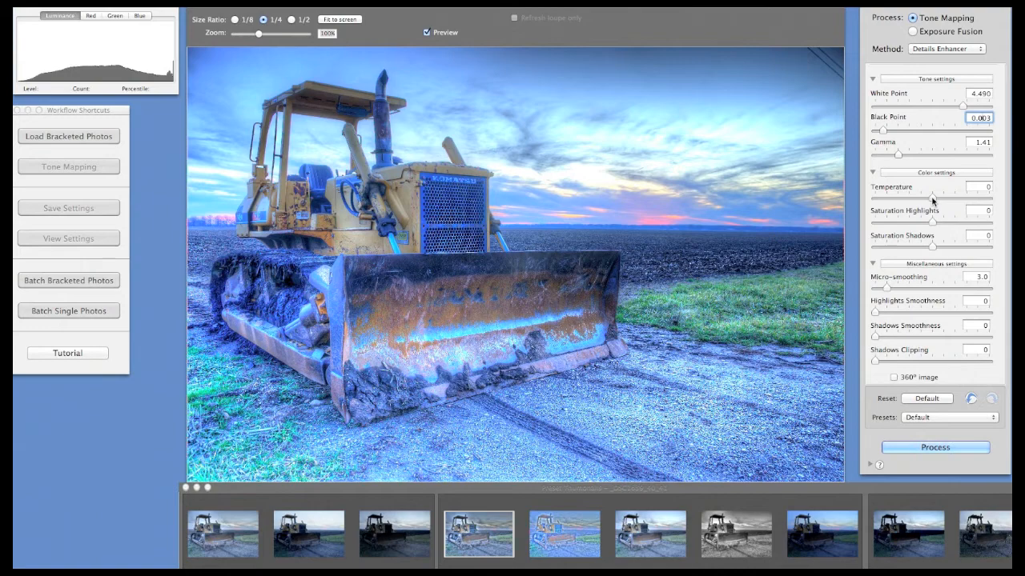
pyautogui.moveTo(932, 199); pyautogui.dragTo(996, 203)
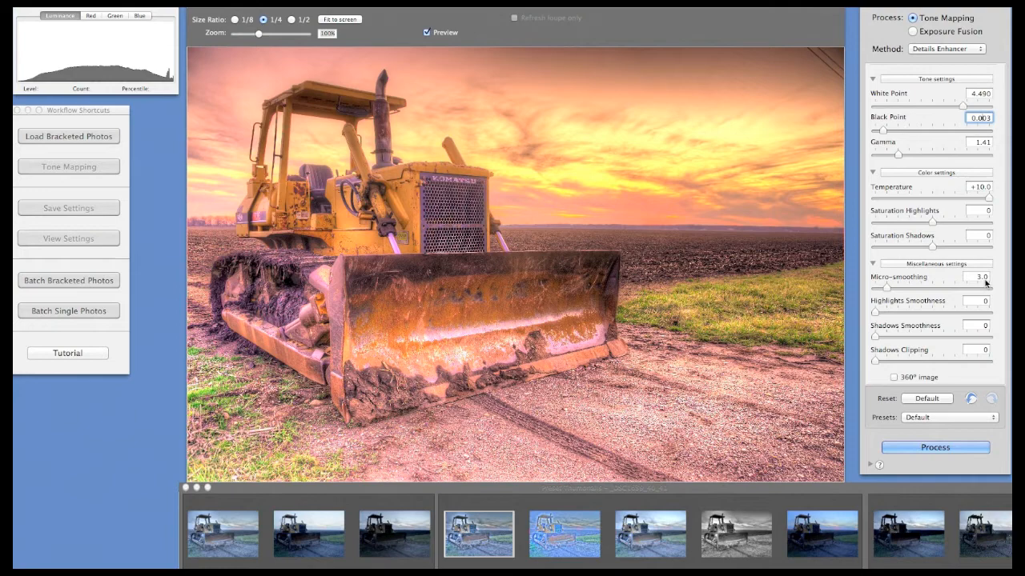
pyautogui.moveTo(989, 197); pyautogui.dragTo(864, 197)
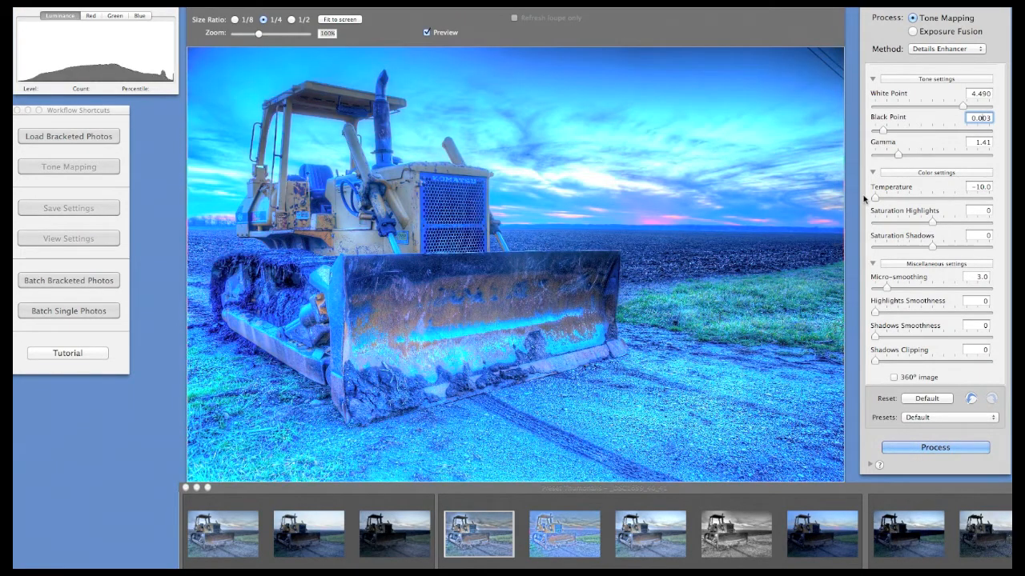
pyautogui.tripleClick(968, 186)
pyautogui.write('0')
pyautogui.press('Return')
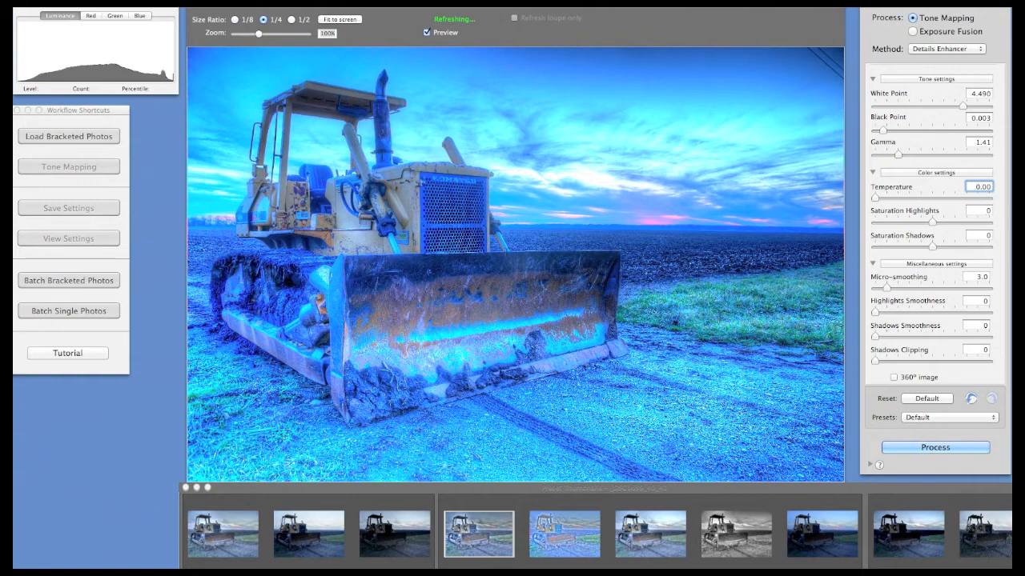
pyautogui.moveTo(933, 198); pyautogui.dragTo(954, 201)
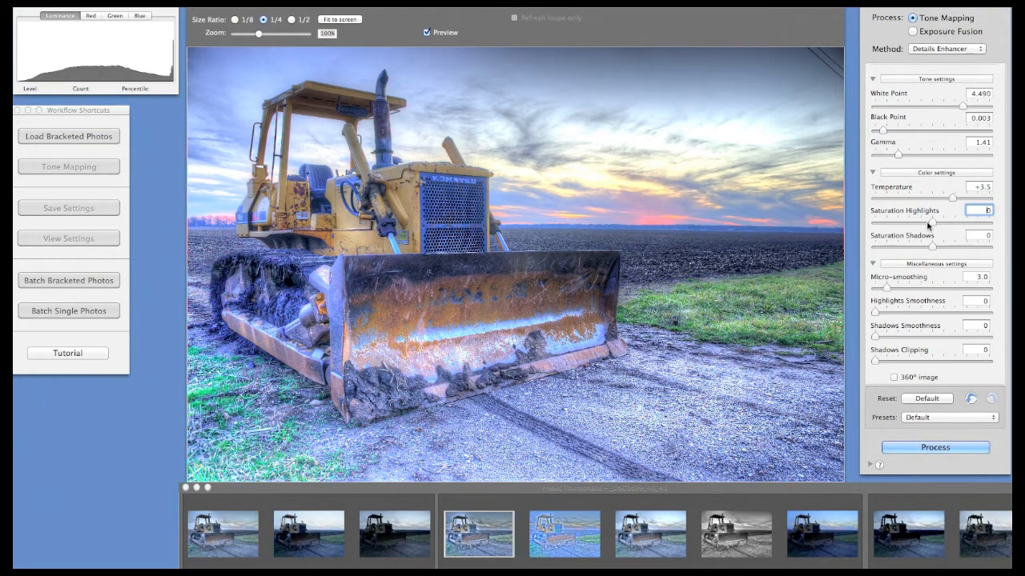
# Step: Try Saturation Highlights at -10.0 and set it to +10.0
pyautogui.moveTo(932, 223); pyautogui.dragTo(820, 226)
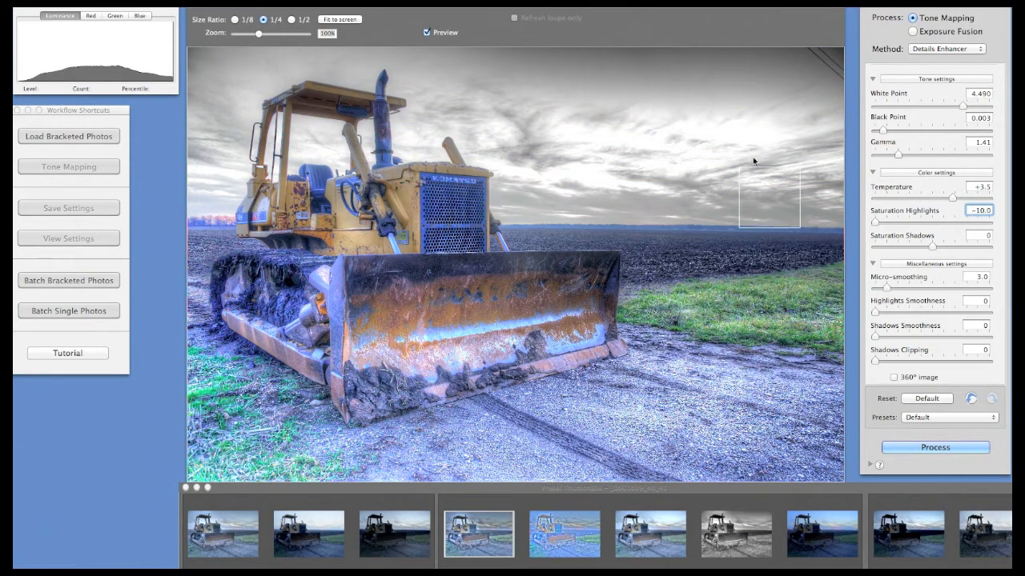
pyautogui.moveTo(876, 223); pyautogui.dragTo(991, 224)
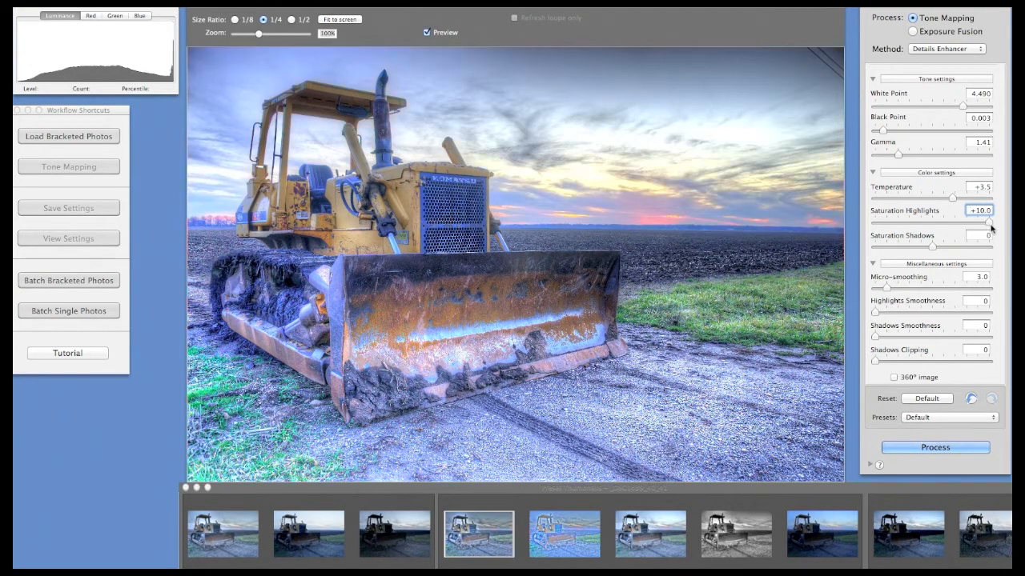
pyautogui.hotkey('shift', 'Tab')
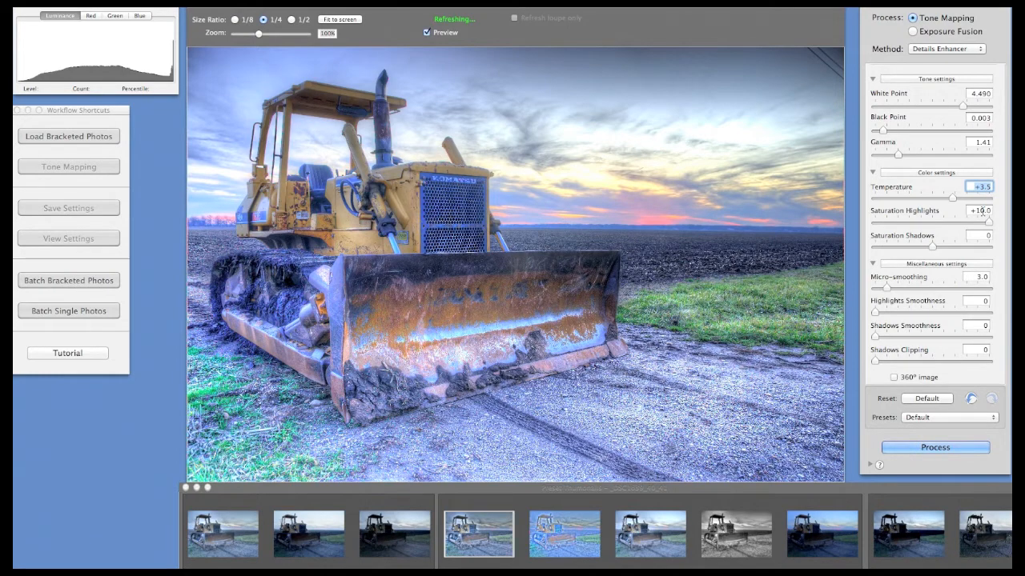
pyautogui.click(982, 211)
# Step: Compare Saturation Shadows at -10.0 and +10.0, and set it to -4.0
pyautogui.click(987, 235)
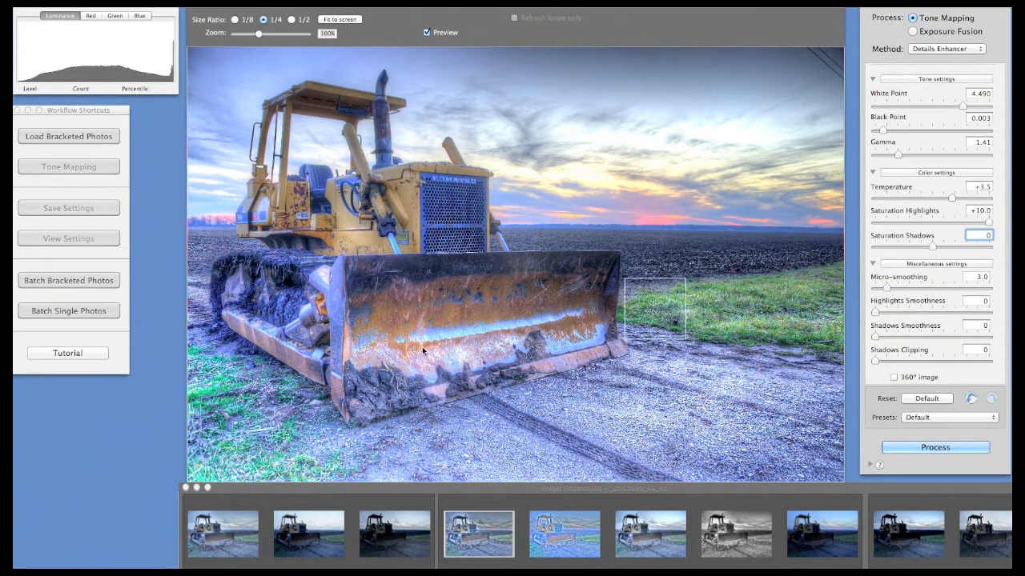
pyautogui.write('-10')
pyautogui.press('Return')
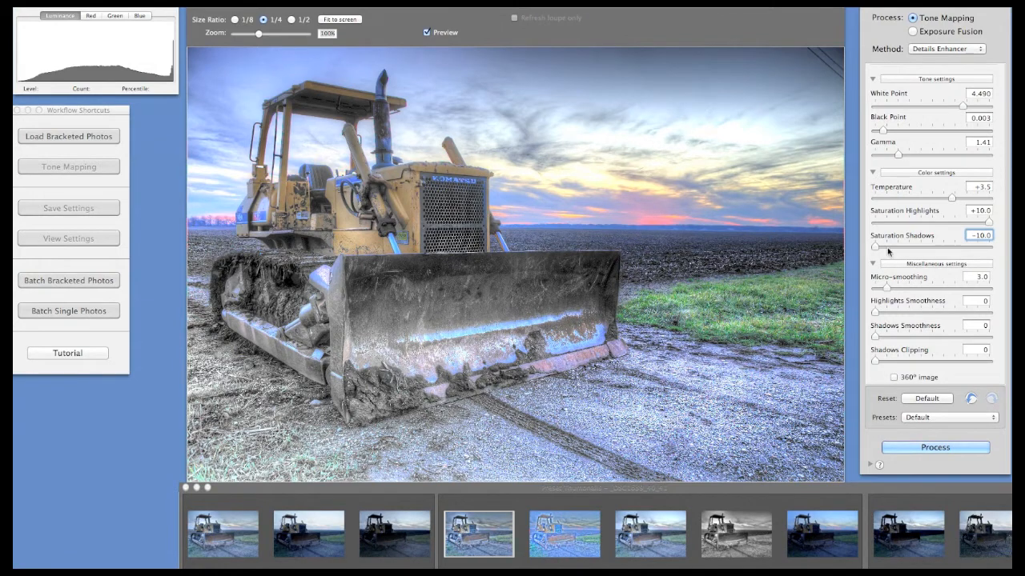
pyautogui.moveTo(877, 250); pyautogui.dragTo(927, 251)
pyautogui.moveTo(926, 249); pyautogui.dragTo(910, 246)
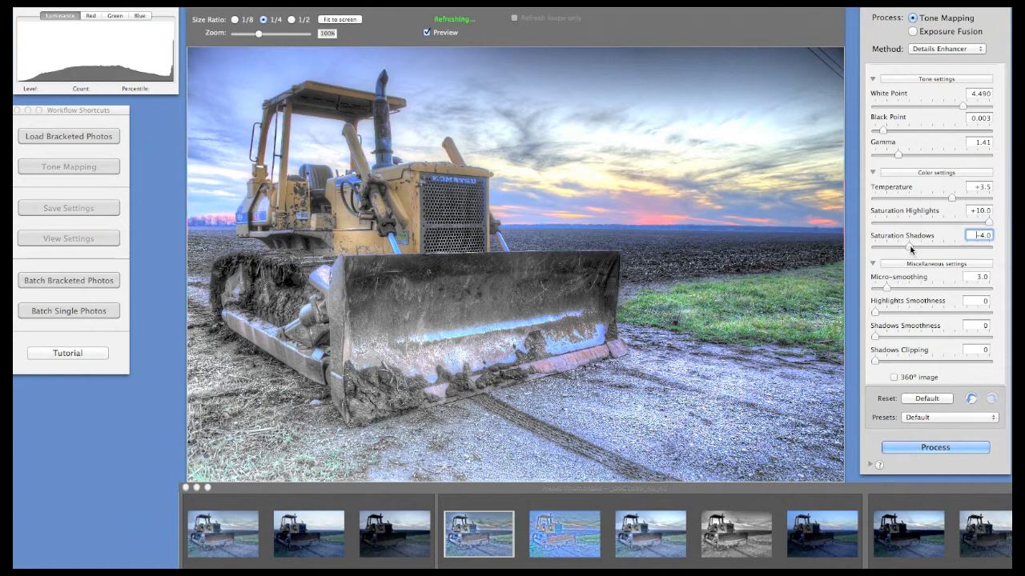
pyautogui.moveTo(910, 248); pyautogui.dragTo(990, 249)
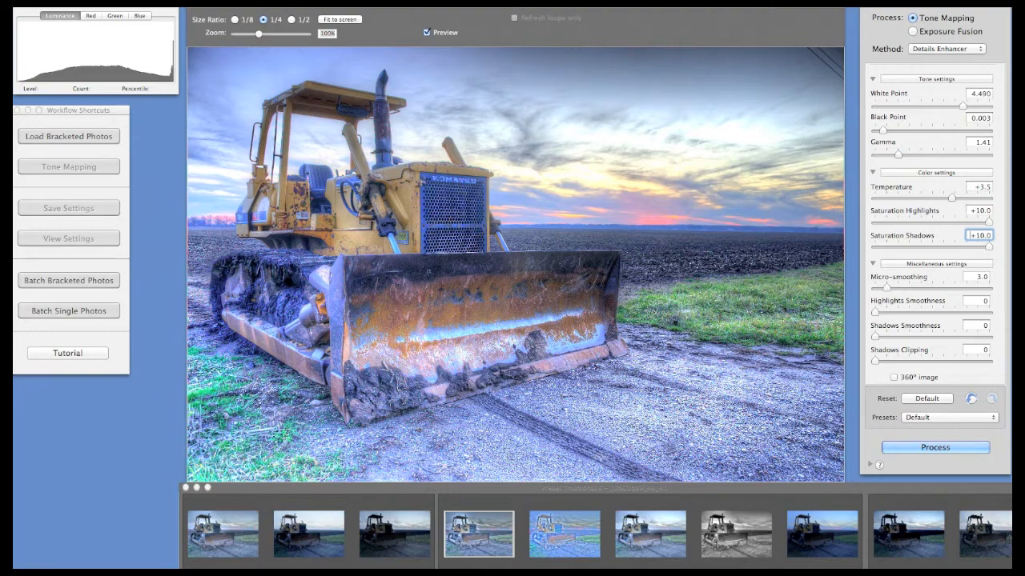
pyautogui.moveTo(989, 247); pyautogui.dragTo(911, 245)
pyautogui.moveTo(911, 245); pyautogui.dragTo(911, 240)
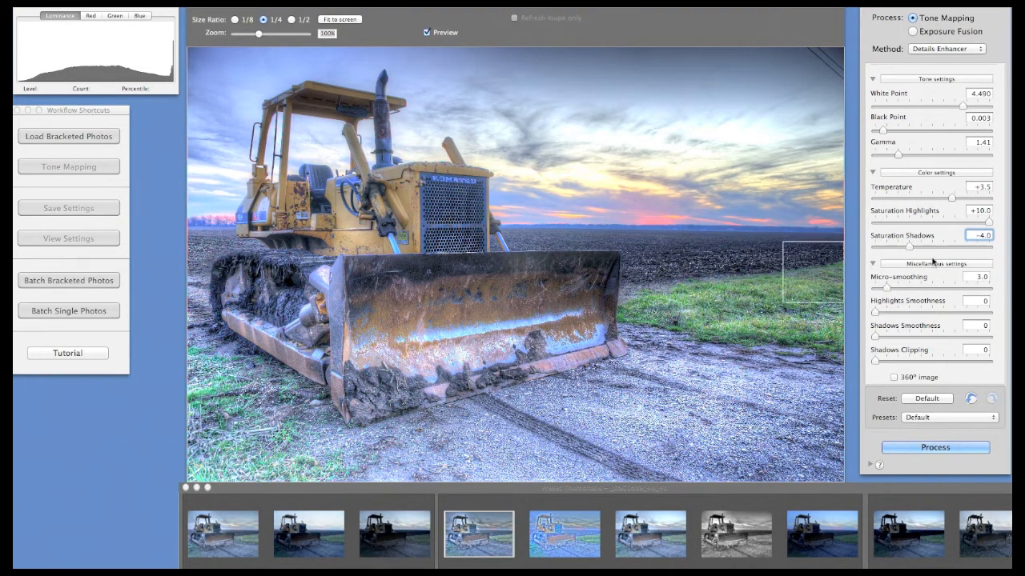
# Step: Try Micro-smoothing at 30.0 and 0, and set it to 2.0
pyautogui.click(985, 289)
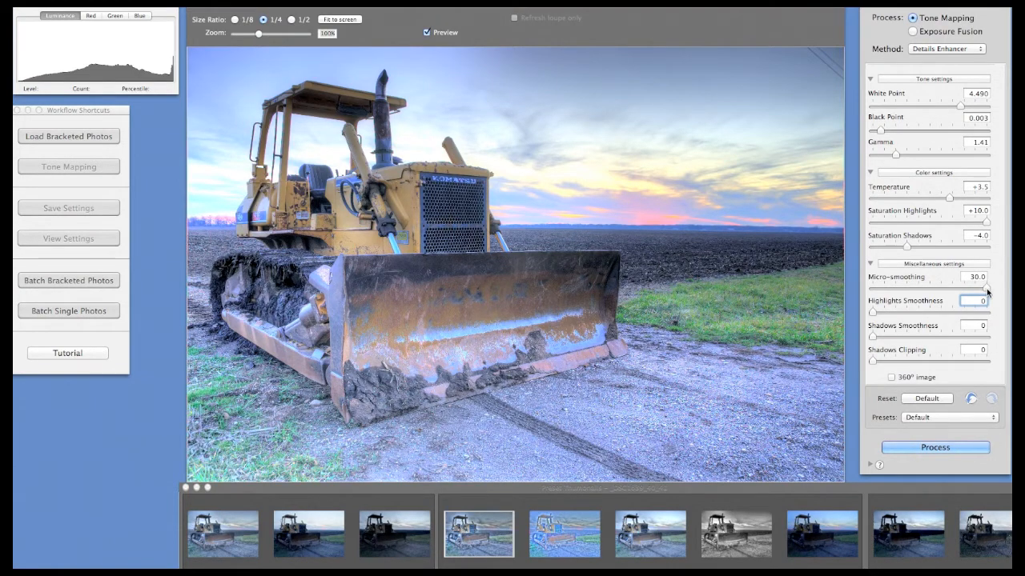
pyautogui.moveTo(986, 289); pyautogui.dragTo(804, 297)
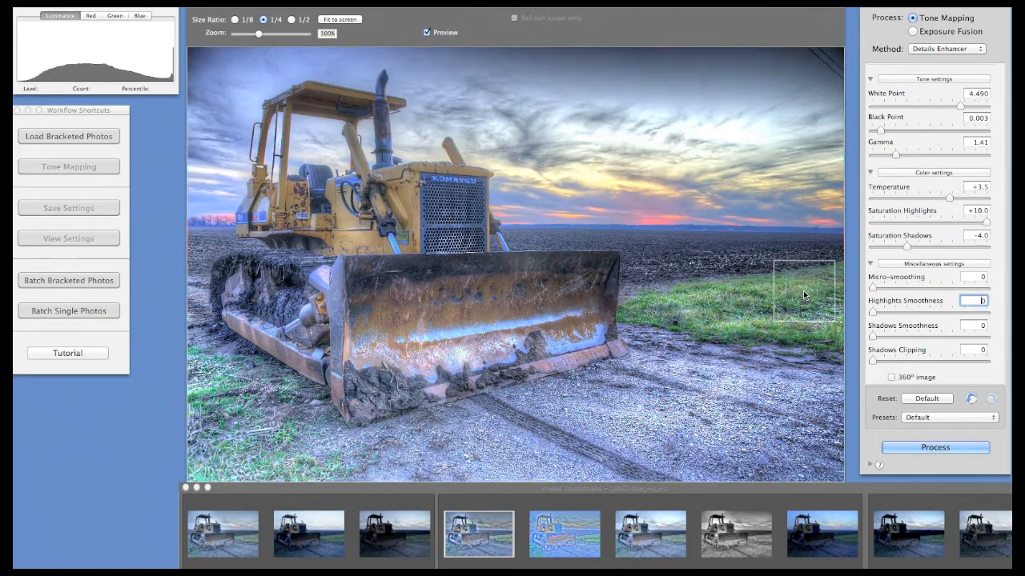
pyautogui.hotkey('shift', 'Tab')
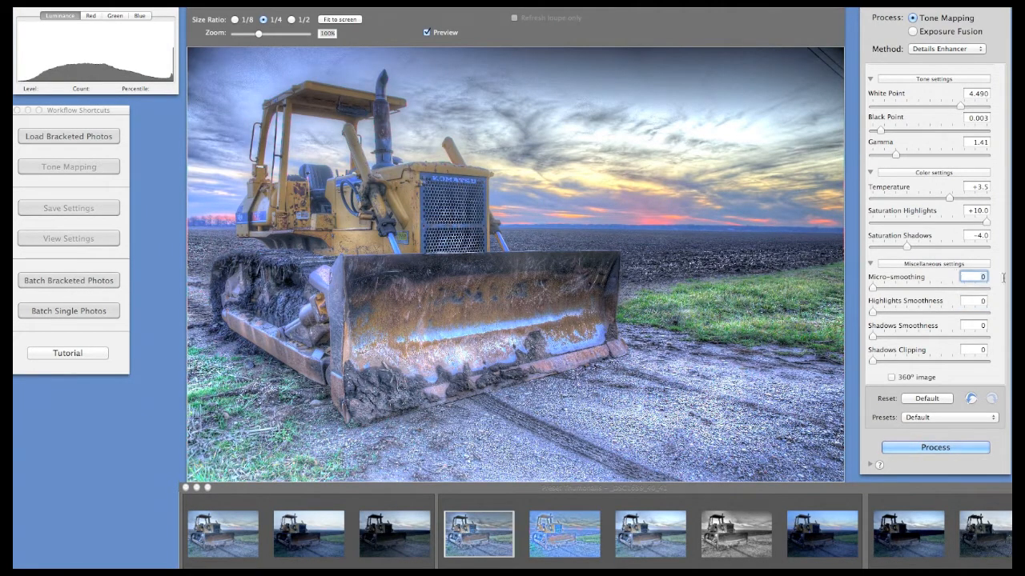
pyautogui.write('2.0')
# Step: Try Highlights Smoothness at 100 and 22, and return it to 0
pyautogui.click(981, 301)
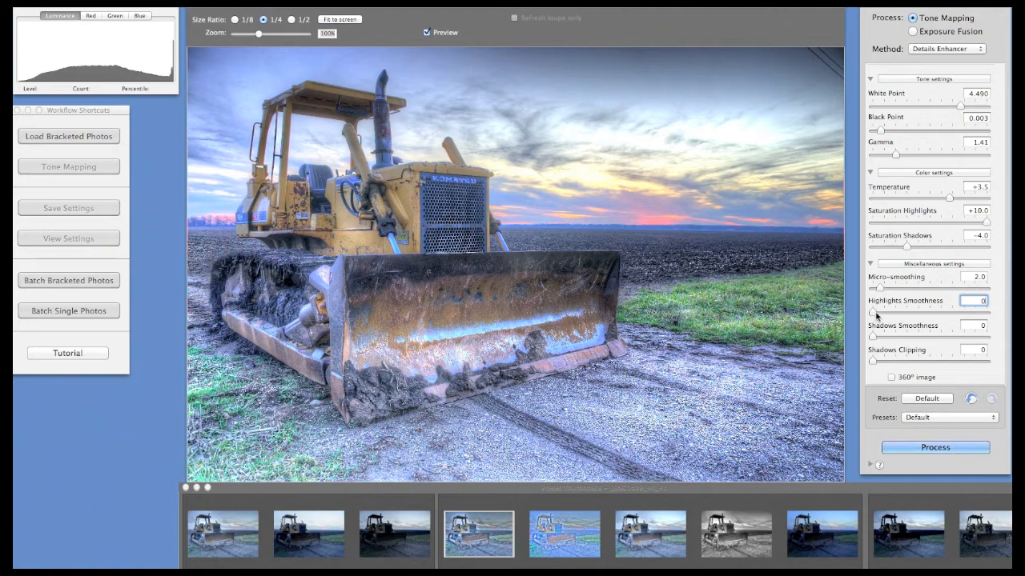
pyautogui.moveTo(872, 312); pyautogui.dragTo(985, 312)
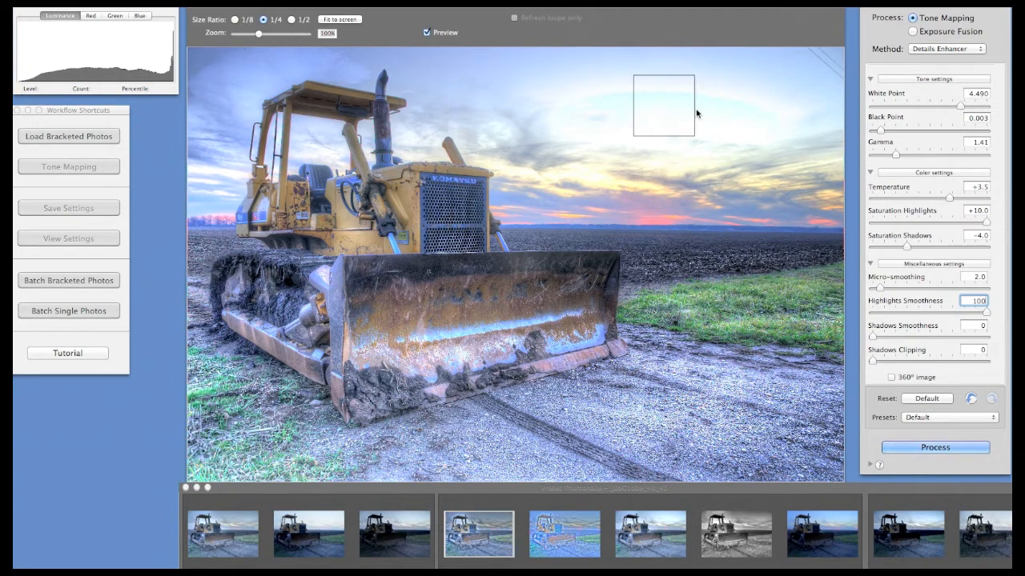
pyautogui.moveTo(985, 312); pyautogui.dragTo(898, 314)
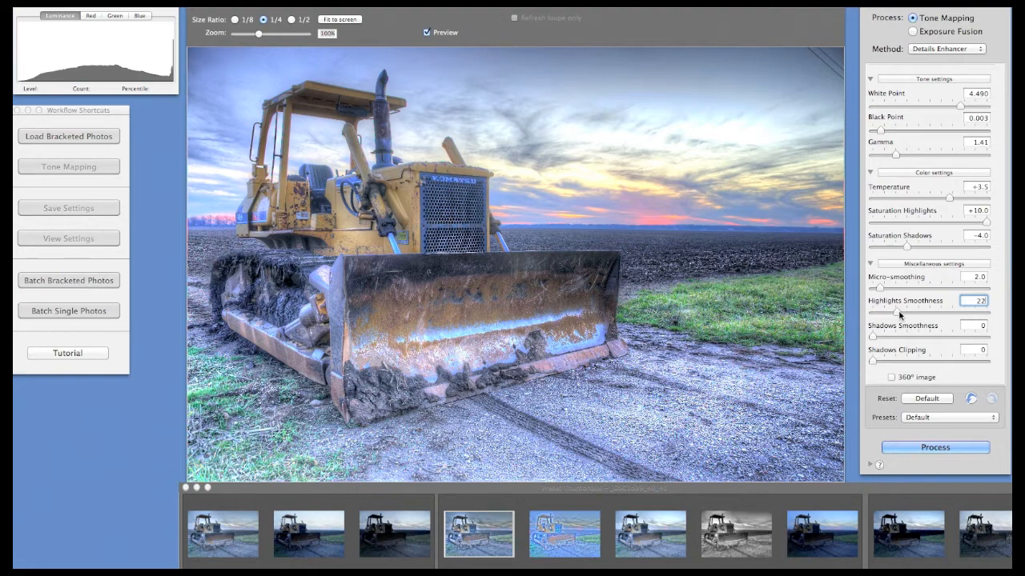
pyautogui.moveTo(898, 309); pyautogui.dragTo(859, 310)
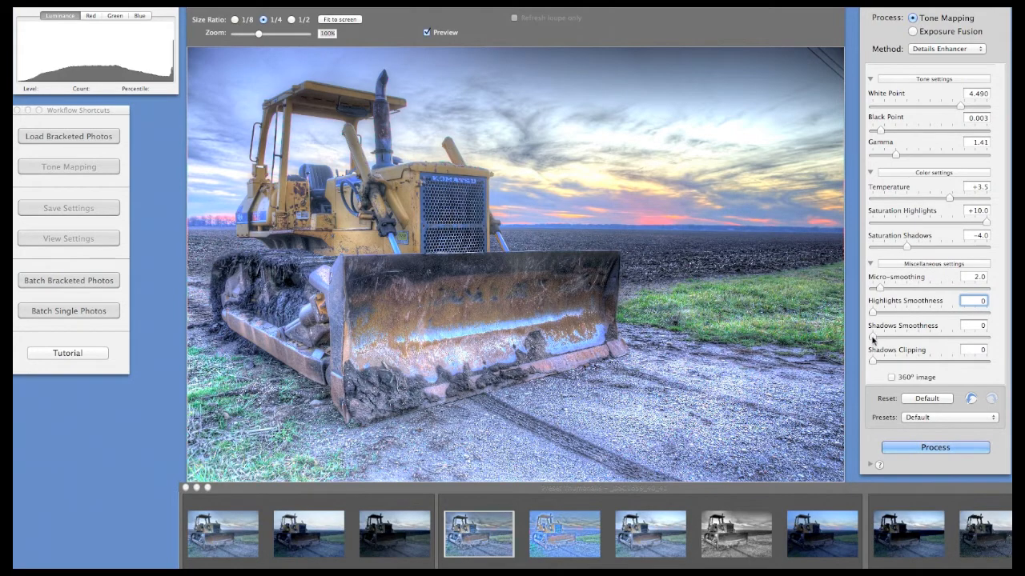
# Step: Try Shadows Smoothness and Shadows Clipping at 100 one after the other, returning each to 0
pyautogui.moveTo(874, 337); pyautogui.dragTo(996, 339)
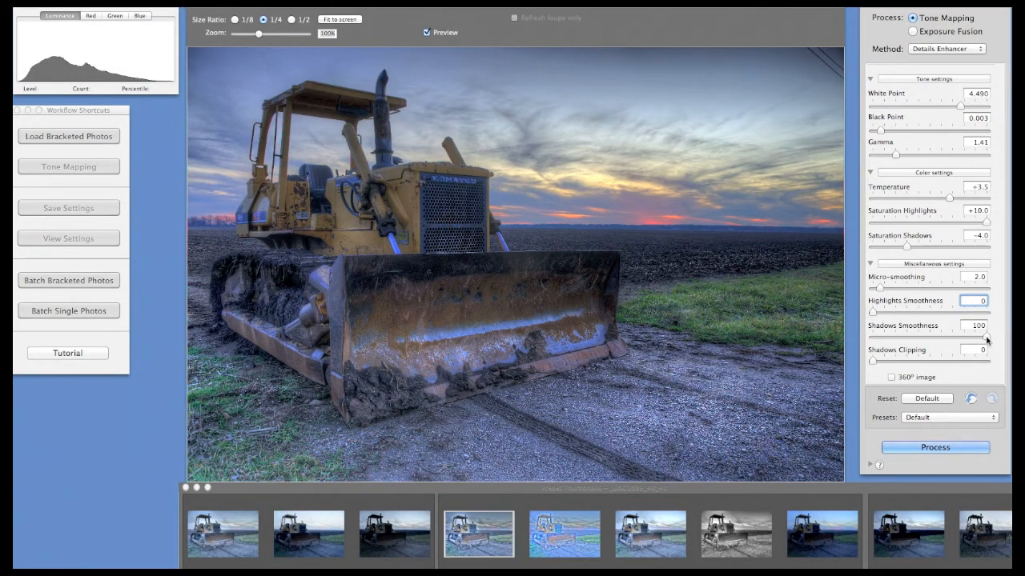
pyautogui.moveTo(985, 336); pyautogui.dragTo(871, 340)
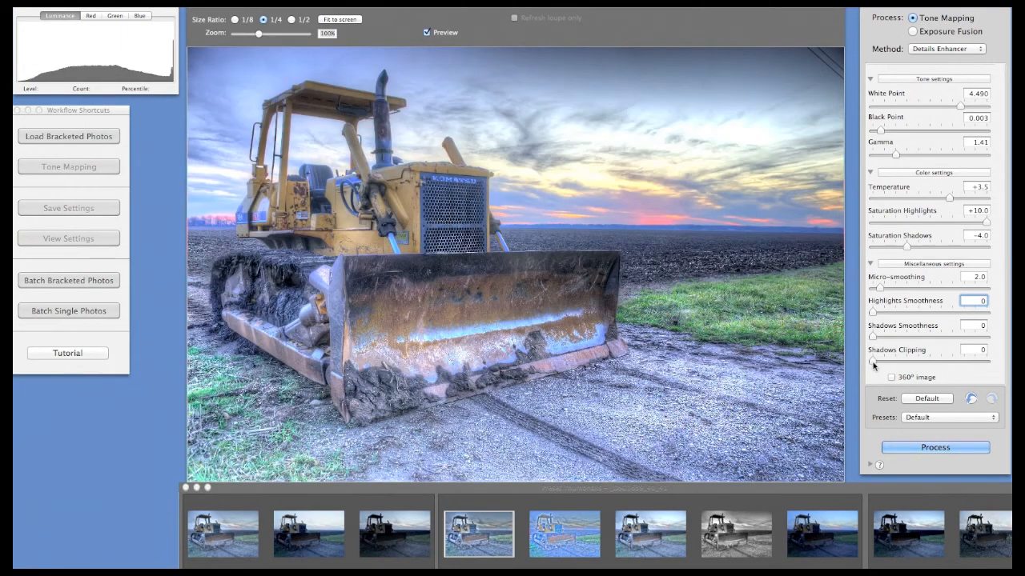
pyautogui.moveTo(872, 362); pyautogui.dragTo(998, 366)
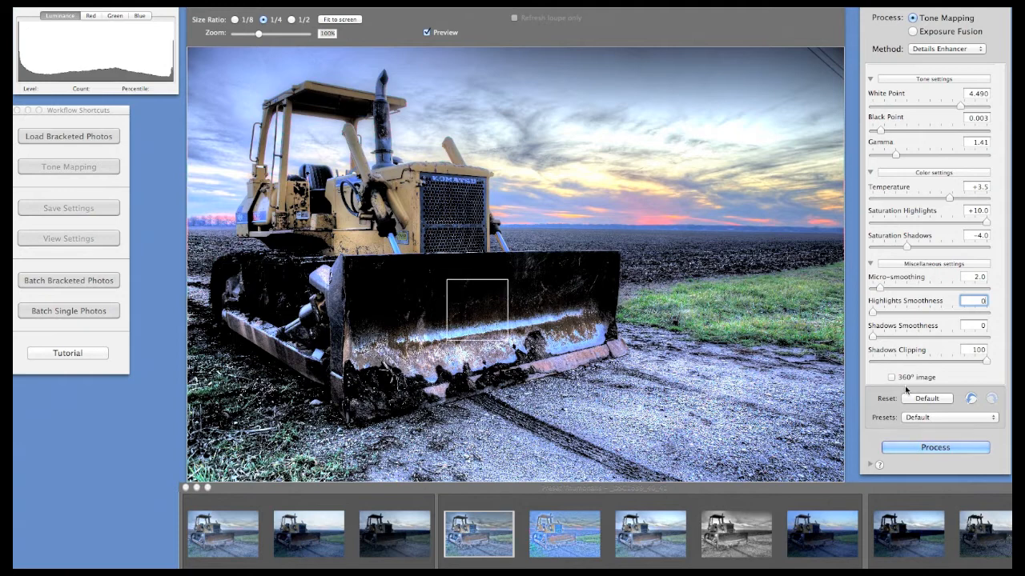
pyautogui.moveTo(986, 361); pyautogui.dragTo(865, 361)
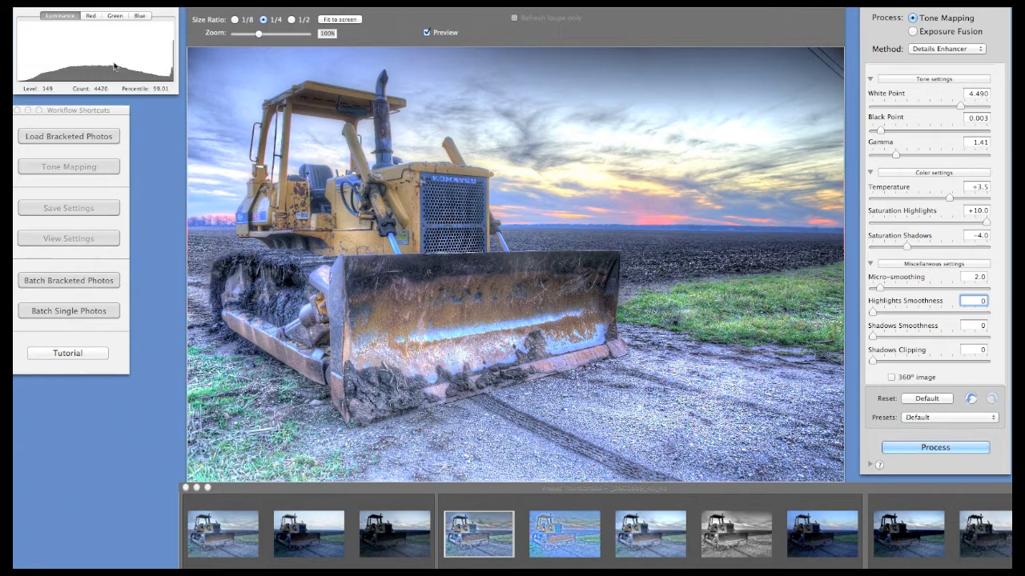
# Step: Process the bulldozer HDR image with the chosen tone mapping settings
pyautogui.click(979, 277)
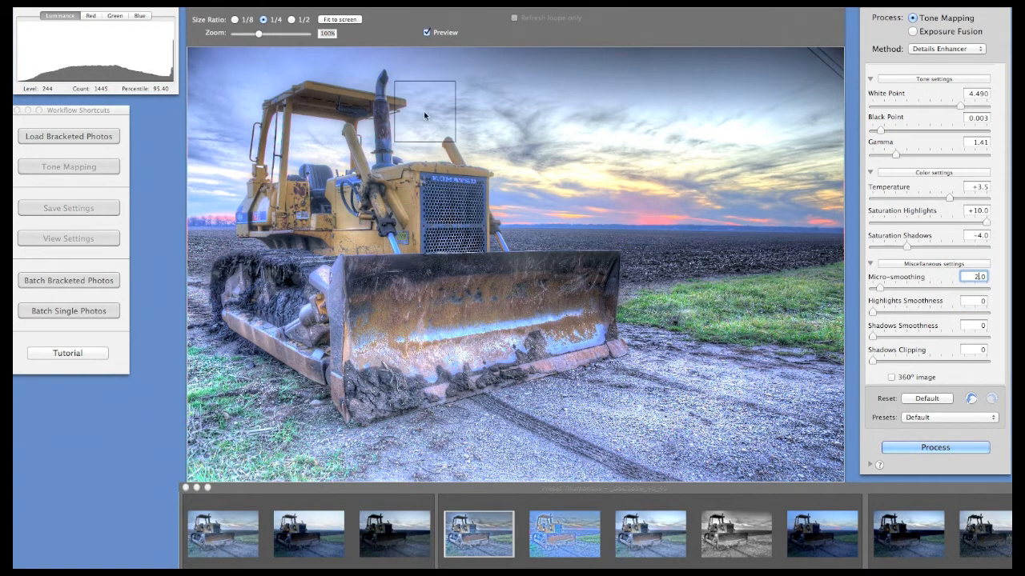
pyautogui.click(489, 9)
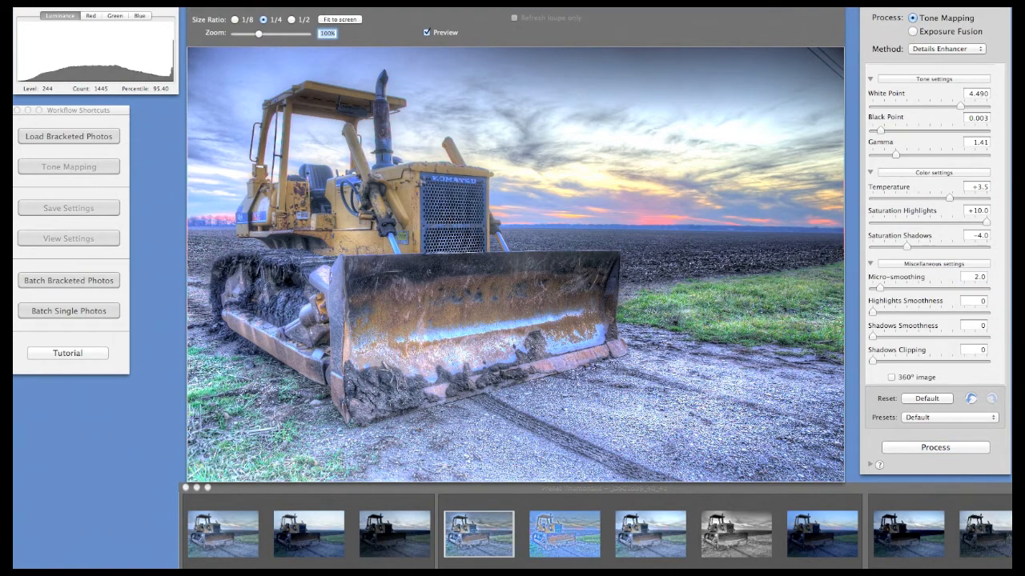
pyautogui.click(934, 447)
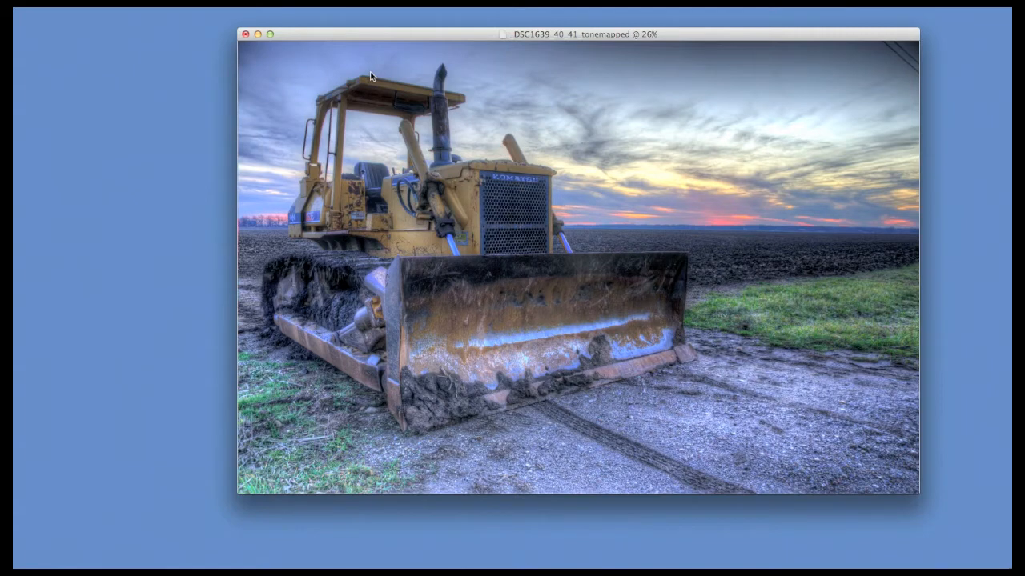
pyautogui.click(124, 7)
pyautogui.click(152, 60)
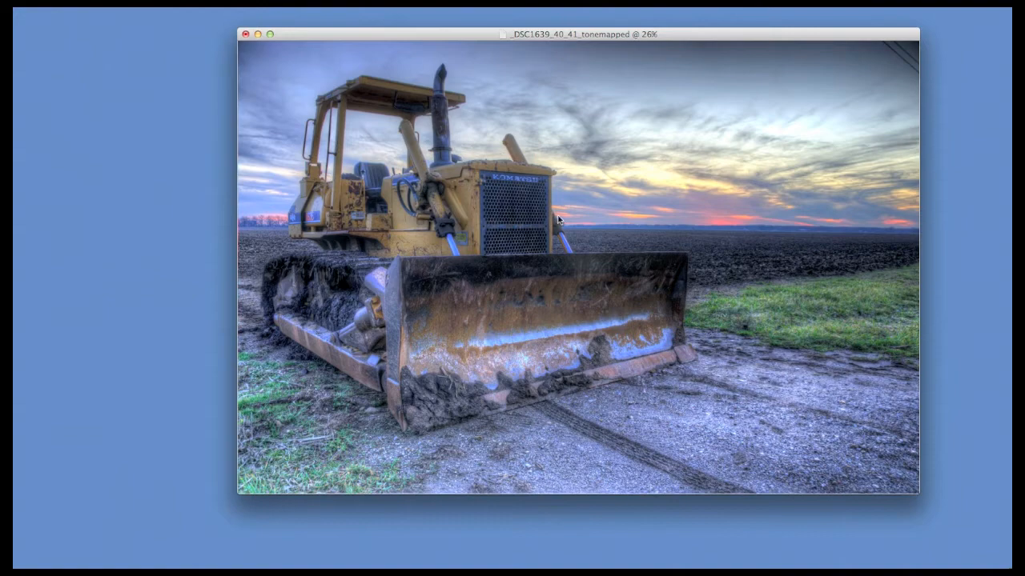